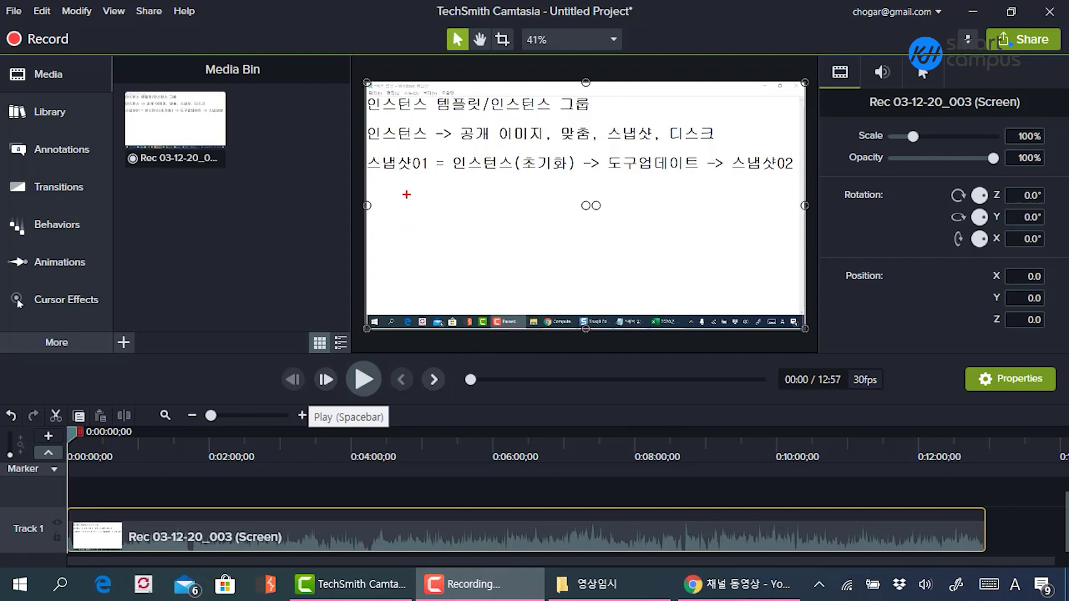
Handwrite the red note "1. 해상도" below the last text line of the previewed recording.
{"action": "left_click_drag", "start_coordinate": [406, 195], "coordinate": [407, 228]}
{"action": "left_click_drag", "start_coordinate": [467, 173], "coordinate": [478, 191]}
{"action": "mouse_move", "coordinate": [473, 192]}
{"action": "left_mouse_down"}
{"action": "mouse_move", "coordinate": [469, 212]}
{"action": "mouse_move", "coordinate": [491, 218]}
{"action": "left_mouse_up"}
{"action": "left_click_drag", "start_coordinate": [485, 206], "coordinate": [502, 208]}
{"action": "left_click_drag", "start_coordinate": [506, 190], "coordinate": [499, 220]}
{"action": "mouse_move", "coordinate": [519, 189]}
{"action": "left_mouse_down"}
{"action": "mouse_move", "coordinate": [523, 216]}
{"action": "mouse_move", "coordinate": [533, 208]}
{"action": "left_mouse_up"}
{"action": "left_click_drag", "start_coordinate": [539, 183], "coordinate": [540, 238]}
{"action": "mouse_move", "coordinate": [536, 215]}
{"action": "left_mouse_down"}
{"action": "mouse_move", "coordinate": [540, 235]}
{"action": "mouse_move", "coordinate": [563, 211]}
{"action": "left_mouse_up"}
{"action": "left_click_drag", "start_coordinate": [569, 196], "coordinate": [598, 199]}
{"action": "left_click_drag", "start_coordinate": [582, 203], "coordinate": [604, 212]}
{"action": "mouse_move", "coordinate": [598, 220]}
{"action": "left_mouse_down"}
{"action": "mouse_move", "coordinate": [599, 237]}
{"action": "mouse_move", "coordinate": [620, 234]}
{"action": "left_mouse_up"}
Handwrite the resolution "1280*720" beside the 해상도 note, followed by a dot.
{"action": "left_click_drag", "start_coordinate": [666, 185], "coordinate": [667, 224]}
{"action": "left_click_drag", "start_coordinate": [673, 202], "coordinate": [703, 222]}
{"action": "mouse_move", "coordinate": [713, 203]}
{"action": "left_mouse_down"}
{"action": "mouse_move", "coordinate": [727, 201]}
{"action": "mouse_move", "coordinate": [715, 219]}
{"action": "left_mouse_up"}
{"action": "mouse_move", "coordinate": [715, 195]}
{"action": "left_mouse_down"}
{"action": "mouse_move", "coordinate": [720, 207]}
{"action": "mouse_move", "coordinate": [773, 209]}
{"action": "mouse_move", "coordinate": [763, 222]}
{"action": "left_mouse_up"}
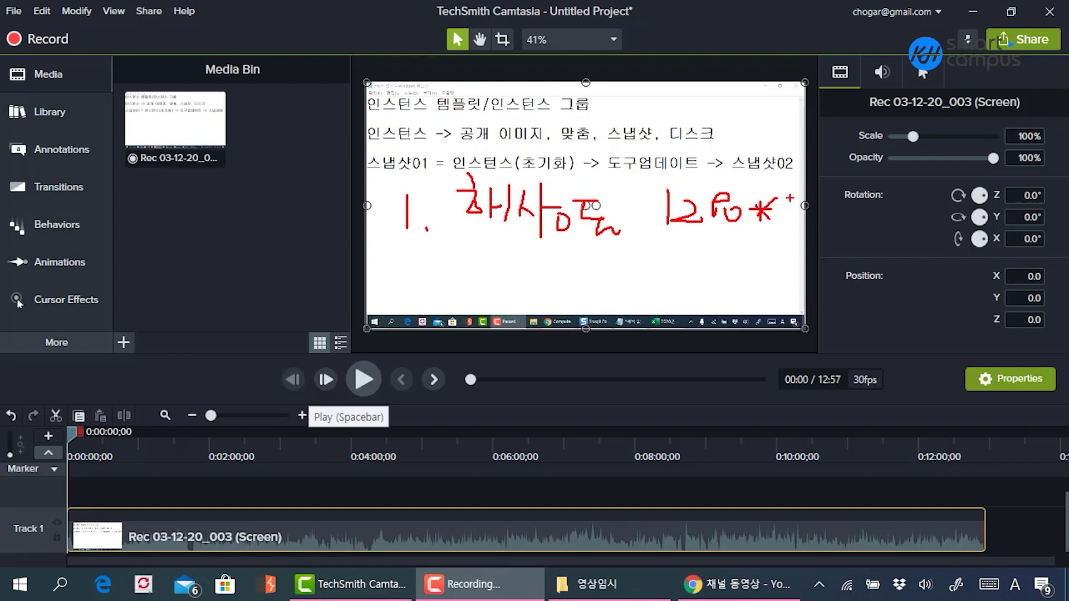
{"action": "mouse_move", "coordinate": [782, 206]}
{"action": "left_mouse_down"}
{"action": "mouse_move", "coordinate": [796, 196]}
{"action": "mouse_move", "coordinate": [791, 235]}
{"action": "mouse_move", "coordinate": [835, 224]}
{"action": "left_mouse_up"}
{"action": "left_click_drag", "start_coordinate": [842, 218], "coordinate": [845, 221]}
{"action": "left_click", "coordinate": [880, 218]}
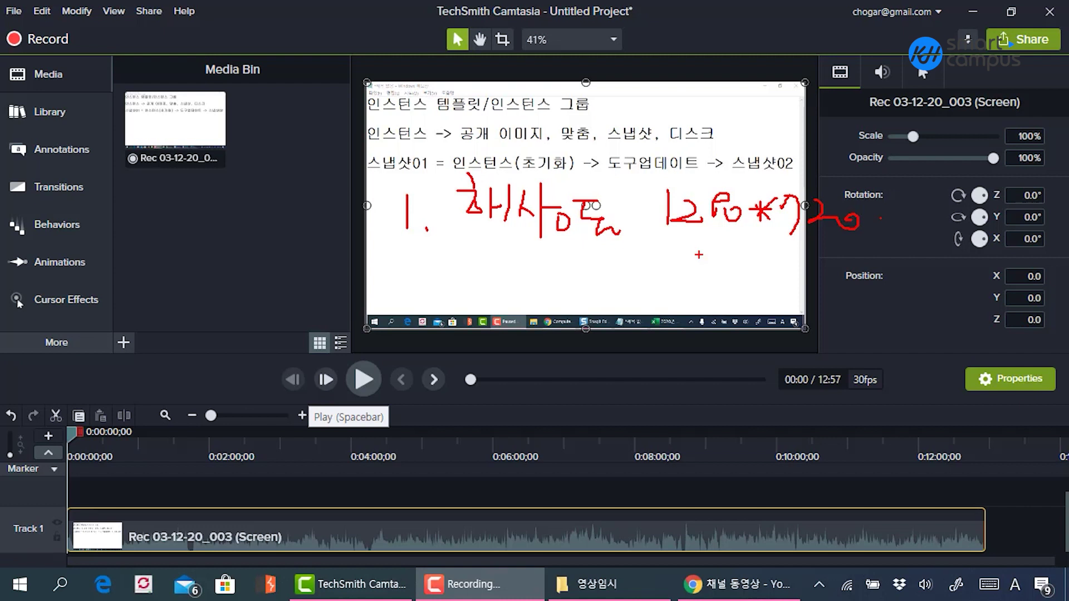
Add "4k" after the 1280*720 note, underline it, and circle the arrow before 스냅샷02 in the preview text.
{"action": "mouse_move", "coordinate": [897, 188]}
{"action": "left_mouse_down"}
{"action": "mouse_move", "coordinate": [898, 204]}
{"action": "mouse_move", "coordinate": [933, 215]}
{"action": "left_mouse_up"}
{"action": "left_click_drag", "start_coordinate": [922, 186], "coordinate": [918, 222]}
{"action": "mouse_move", "coordinate": [948, 187]}
{"action": "left_mouse_down"}
{"action": "mouse_move", "coordinate": [949, 221]}
{"action": "mouse_move", "coordinate": [953, 213]}
{"action": "mouse_move", "coordinate": [983, 245]}
{"action": "left_mouse_up"}
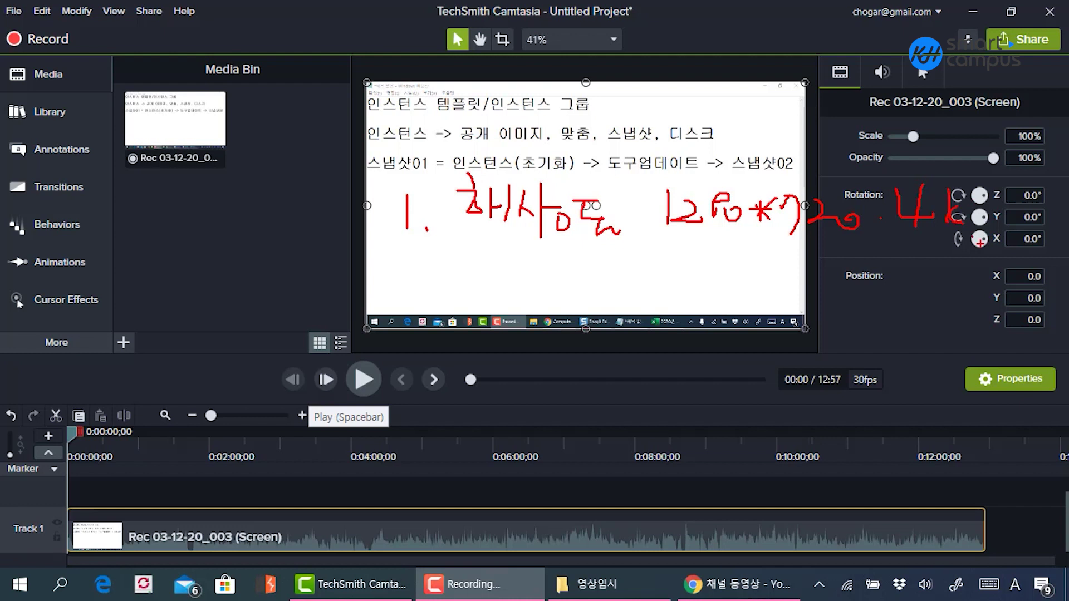
{"action": "left_click_drag", "start_coordinate": [893, 241], "coordinate": [972, 233]}
{"action": "mouse_move", "coordinate": [707, 154]}
{"action": "left_mouse_down"}
{"action": "mouse_move", "coordinate": [704, 165]}
{"action": "mouse_move", "coordinate": [723, 173]}
{"action": "mouse_move", "coordinate": [724, 146]}
{"action": "left_mouse_up"}
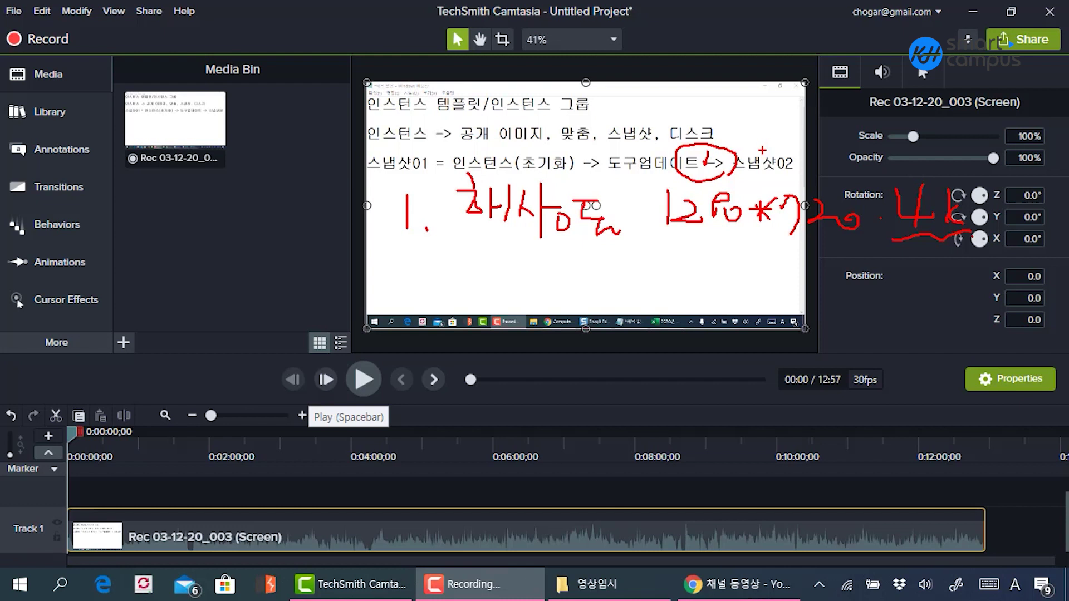
Handwrite a second red note reading "2. 고사양" below the 해상도 line.
{"action": "mouse_move", "coordinate": [411, 279]}
{"action": "left_mouse_down"}
{"action": "mouse_move", "coordinate": [437, 290]}
{"action": "mouse_move", "coordinate": [529, 282]}
{"action": "mouse_move", "coordinate": [519, 297]}
{"action": "mouse_move", "coordinate": [554, 301]}
{"action": "mouse_move", "coordinate": [572, 289]}
{"action": "left_mouse_up"}
{"action": "left_click_drag", "start_coordinate": [579, 251], "coordinate": [579, 307]}
{"action": "left_click_drag", "start_coordinate": [582, 288], "coordinate": [593, 288]}
{"action": "mouse_move", "coordinate": [606, 280]}
{"action": "left_mouse_down"}
{"action": "mouse_move", "coordinate": [599, 287]}
{"action": "mouse_move", "coordinate": [615, 276]}
{"action": "mouse_move", "coordinate": [627, 313]}
{"action": "mouse_move", "coordinate": [649, 282]}
{"action": "left_mouse_up"}
{"action": "left_click_drag", "start_coordinate": [637, 289], "coordinate": [663, 296]}
{"action": "left_click", "coordinate": [681, 297]}
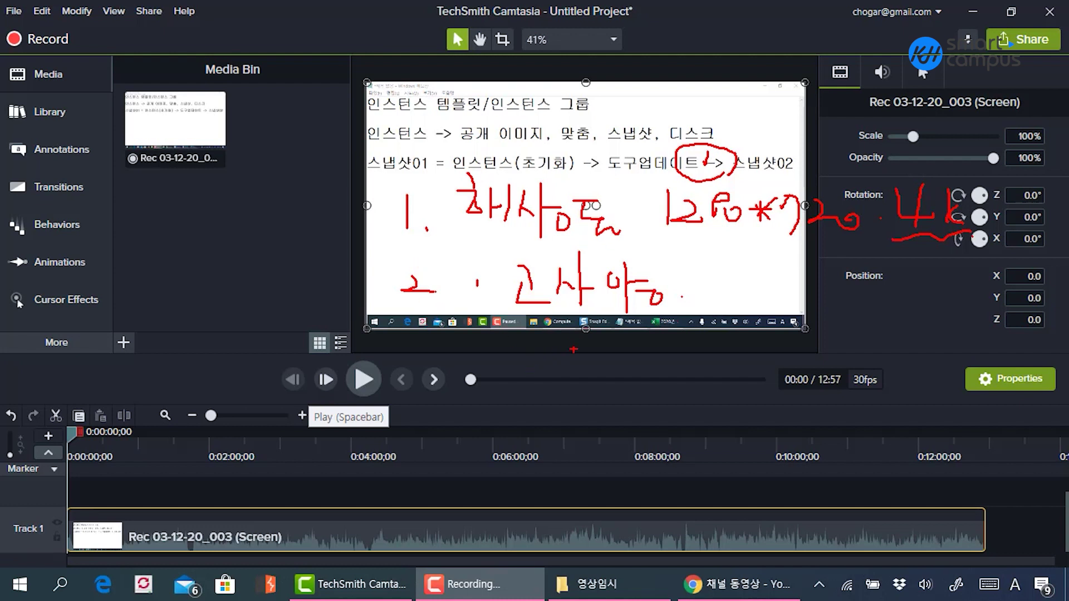
Draw an arrow down from the 고사양 note to a handwritten "용량", circle the word, and clear all annotations.
{"action": "mouse_move", "coordinate": [579, 338]}
{"action": "left_mouse_down"}
{"action": "mouse_move", "coordinate": [588, 371]}
{"action": "mouse_move", "coordinate": [570, 362]}
{"action": "mouse_move", "coordinate": [610, 362]}
{"action": "mouse_move", "coordinate": [570, 417]}
{"action": "left_mouse_up"}
{"action": "mouse_move", "coordinate": [538, 417]}
{"action": "left_mouse_down"}
{"action": "mouse_move", "coordinate": [603, 416]}
{"action": "mouse_move", "coordinate": [579, 441]}
{"action": "left_mouse_up"}
{"action": "mouse_move", "coordinate": [620, 389]}
{"action": "left_mouse_down"}
{"action": "mouse_move", "coordinate": [644, 399]}
{"action": "mouse_move", "coordinate": [646, 450]}
{"action": "left_mouse_up"}
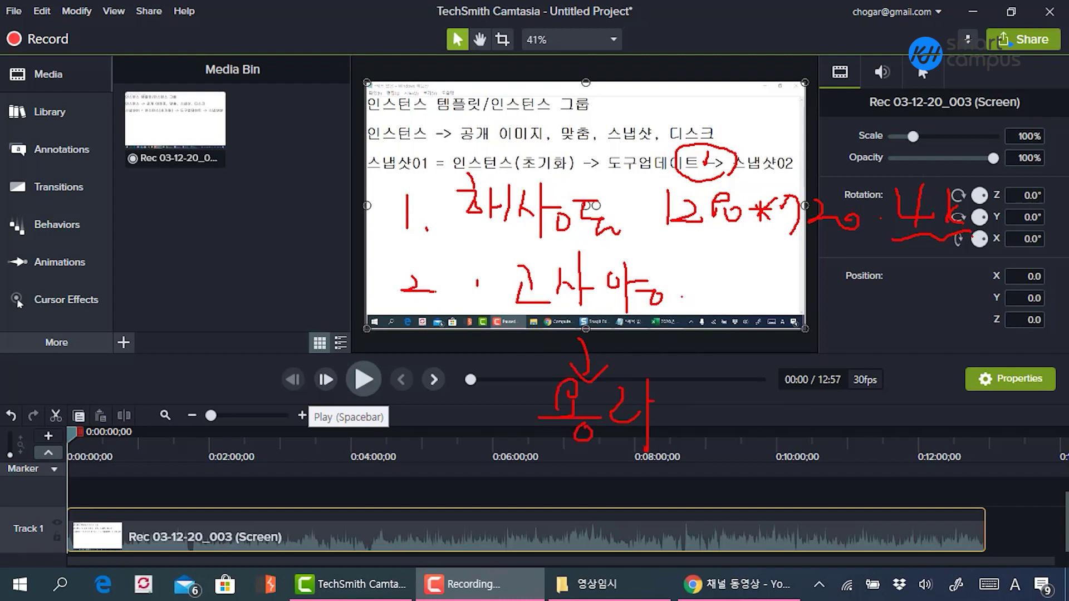
{"action": "left_click_drag", "start_coordinate": [654, 402], "coordinate": [694, 401]}
{"action": "left_click_drag", "start_coordinate": [682, 422], "coordinate": [678, 423]}
{"action": "left_click", "coordinate": [705, 433]}
{"action": "mouse_move", "coordinate": [712, 480]}
{"action": "left_mouse_down"}
{"action": "mouse_move", "coordinate": [511, 413]}
{"action": "mouse_move", "coordinate": [704, 483]}
{"action": "mouse_move", "coordinate": [654, 495]}
{"action": "left_mouse_up"}
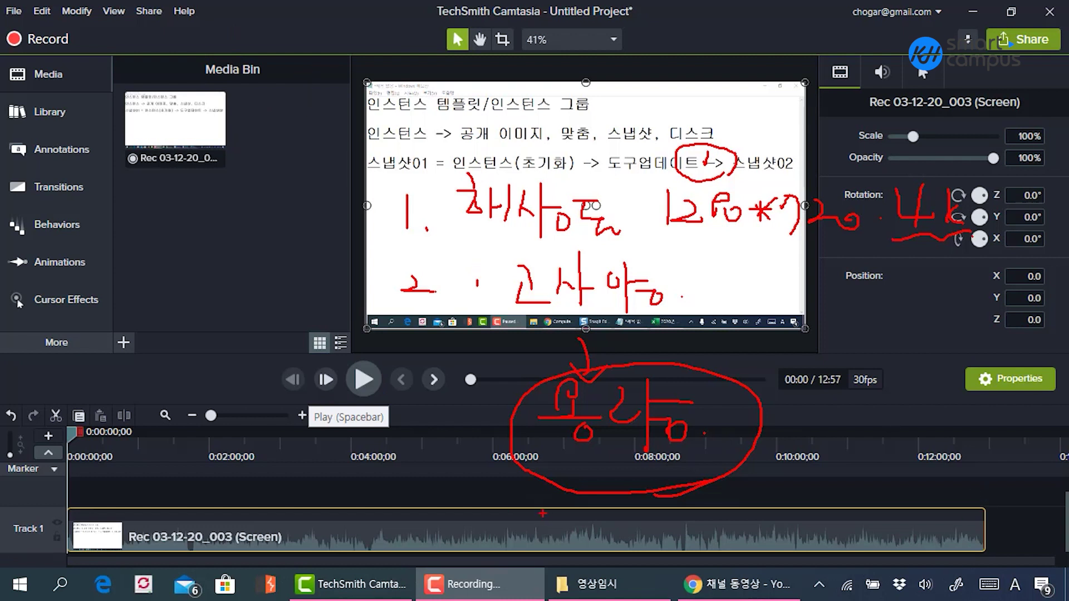
{"action": "key", "text": "Escape"}
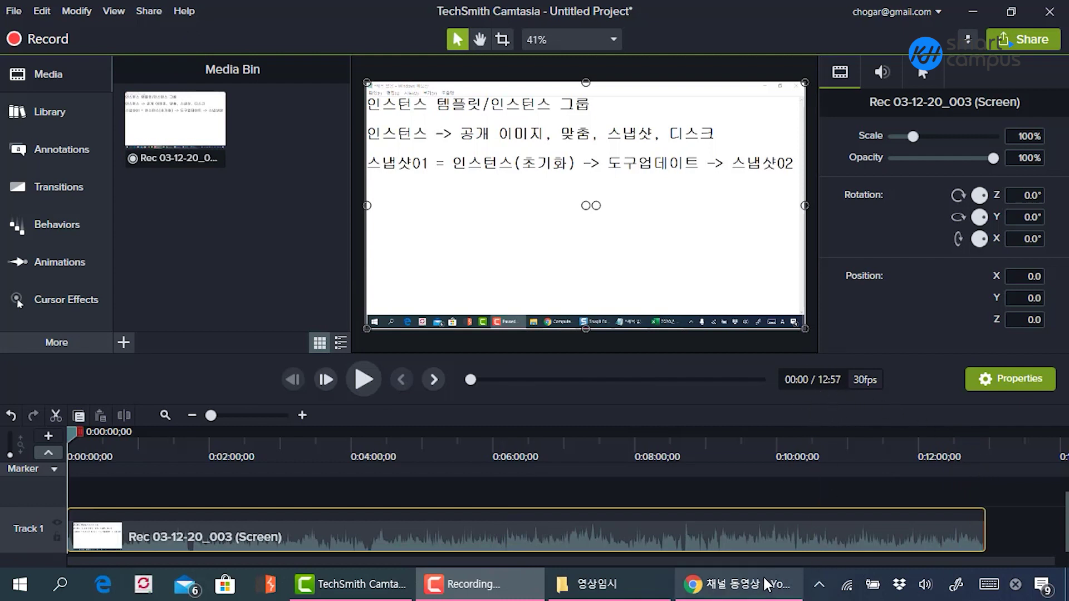
Switch to the 영상임시 folder in File Explorer, open 인코딩_기본설정, and circle the file size of 인코딩 02.mp4.
{"action": "left_click", "coordinate": [590, 583]}
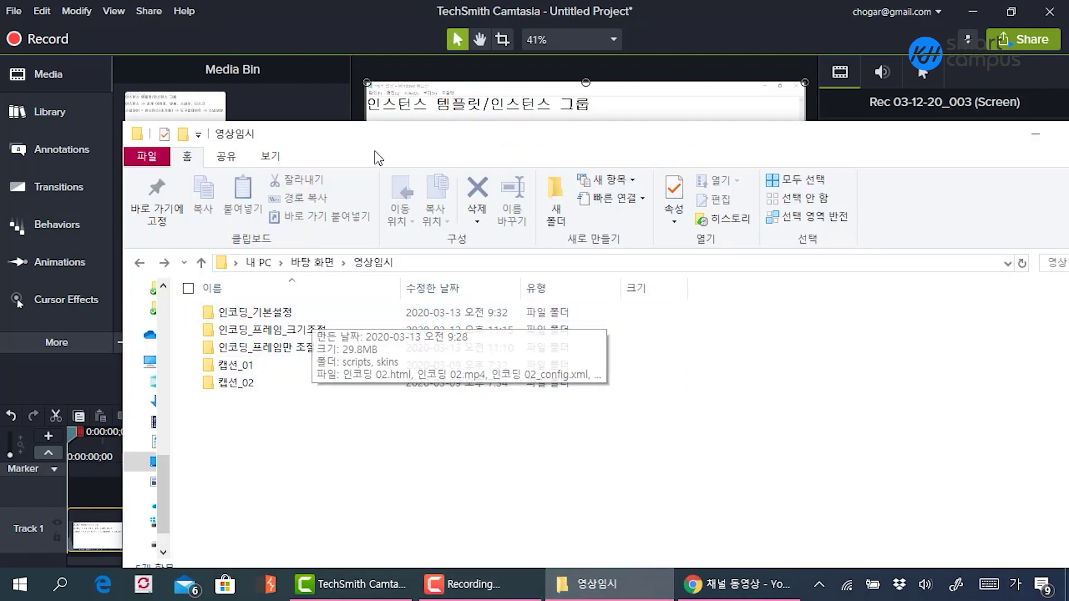
{"action": "left_click_drag", "start_coordinate": [359, 134], "coordinate": [554, 282]}
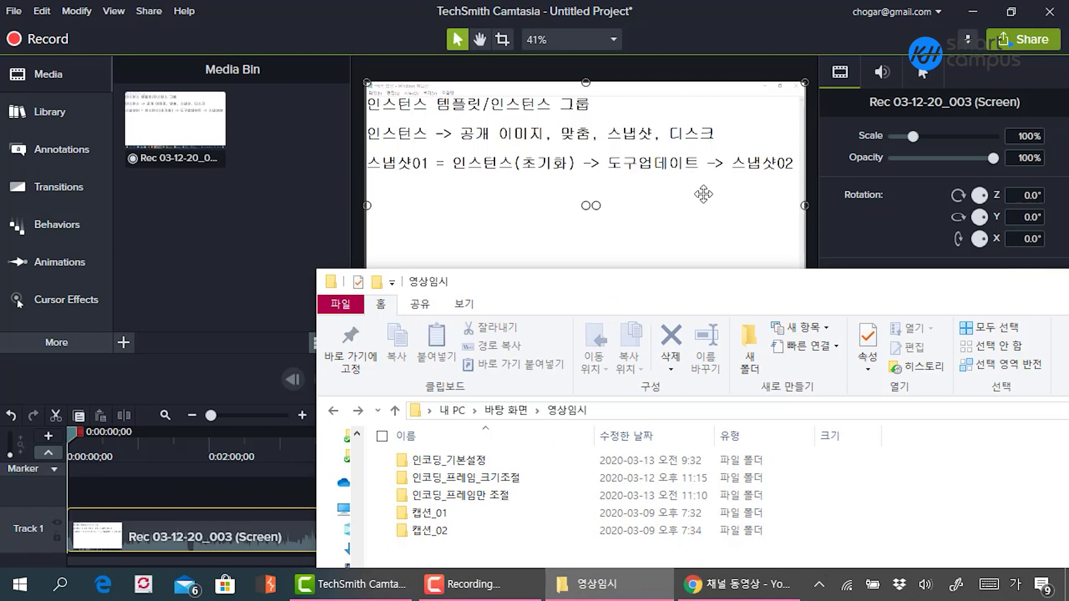
{"action": "left_click_drag", "start_coordinate": [706, 282], "coordinate": [577, 80]}
{"action": "double_click", "coordinate": [363, 261]}
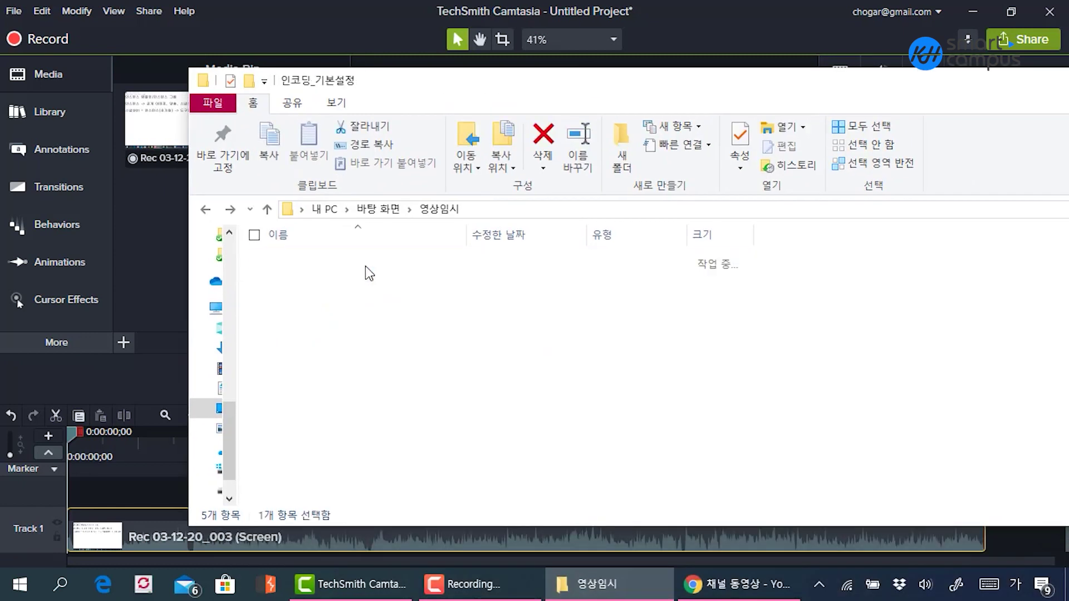
{"action": "left_click", "coordinate": [560, 312]}
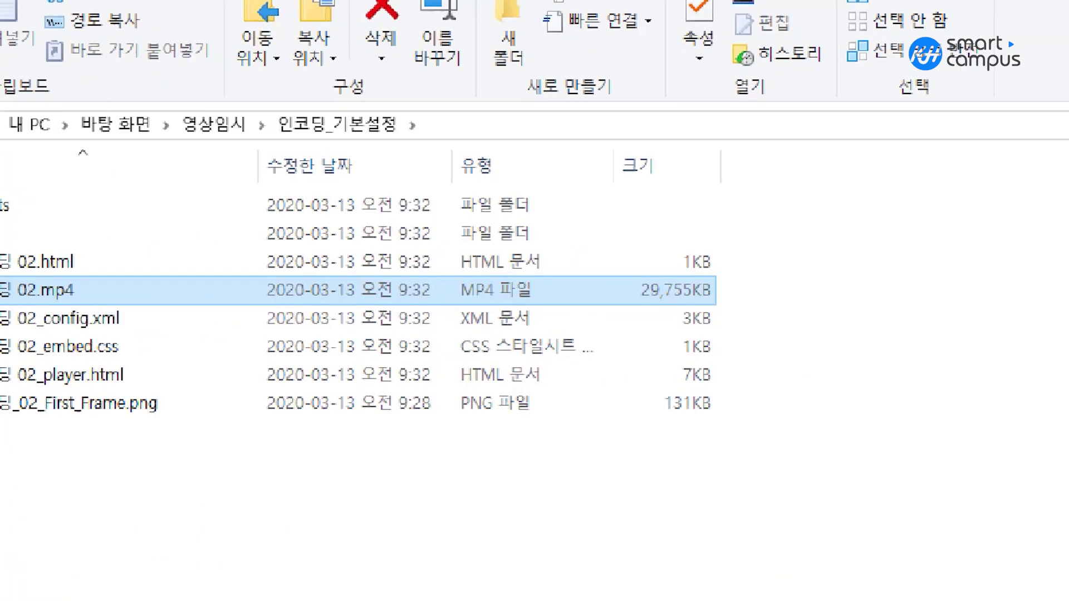
{"action": "mouse_move", "coordinate": [704, 284]}
{"action": "left_mouse_down"}
{"action": "mouse_move", "coordinate": [565, 248]}
{"action": "mouse_move", "coordinate": [660, 315]}
{"action": "left_mouse_up"}
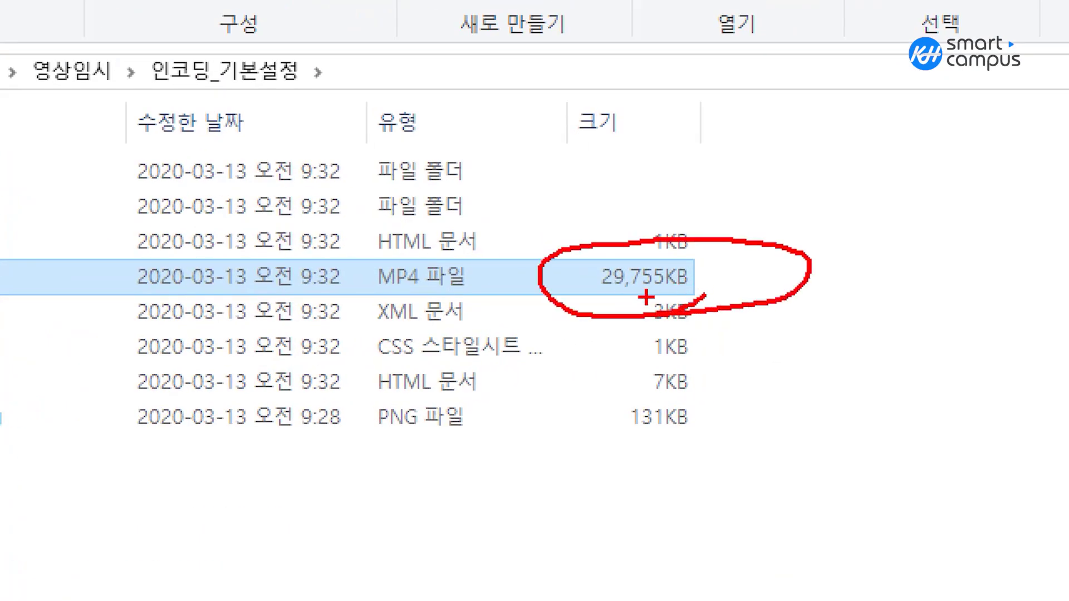
{"action": "key", "text": "Escape"}
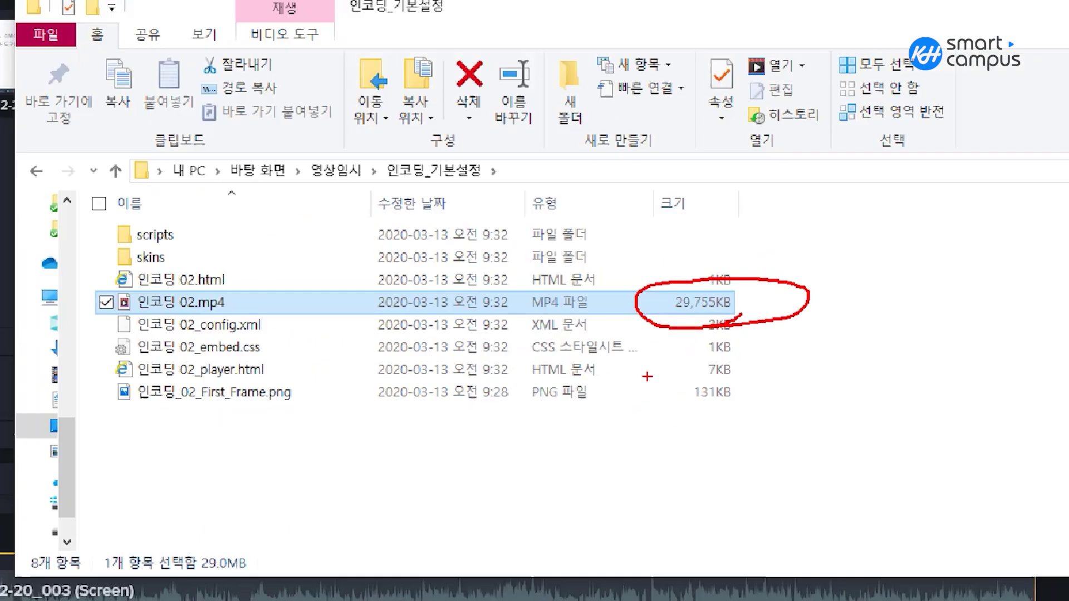
{"action": "left_click_drag", "start_coordinate": [719, 94], "coordinate": [649, 132]}
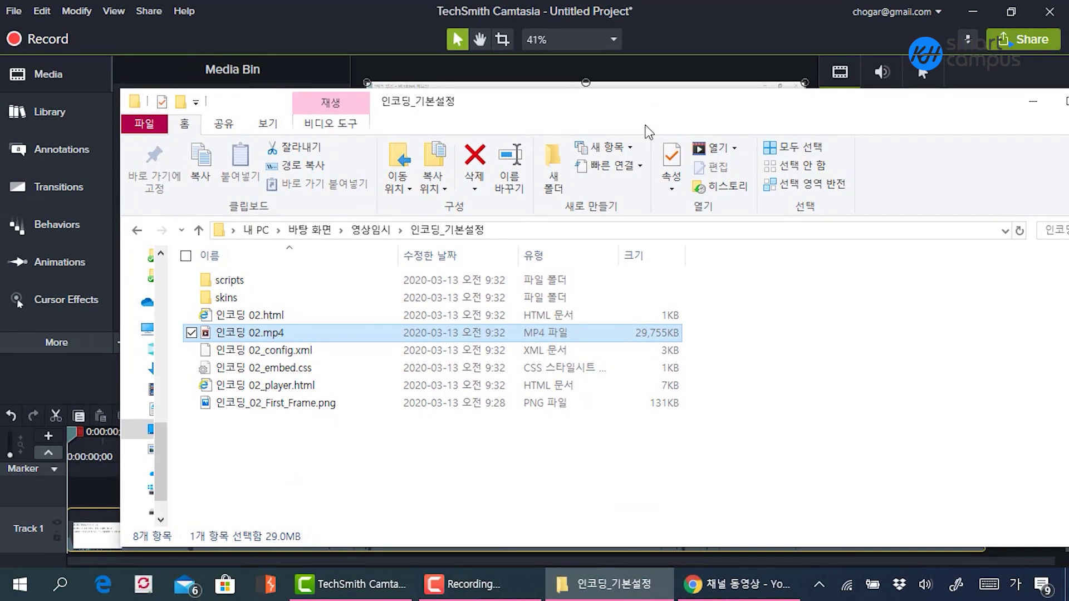
{"action": "left_click", "coordinate": [747, 398]}
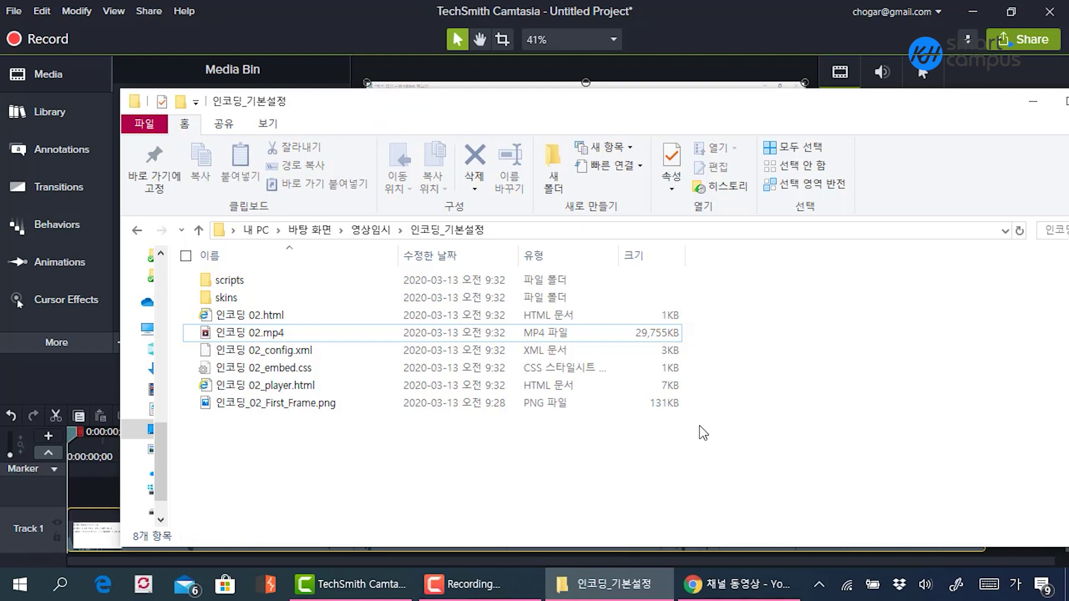
Return to the 영상임시 folder and put temporary check marks beside 인코딩_프레임_크기조절 and 인코딩_프레임만 조절.
{"action": "left_click", "coordinate": [384, 234]}
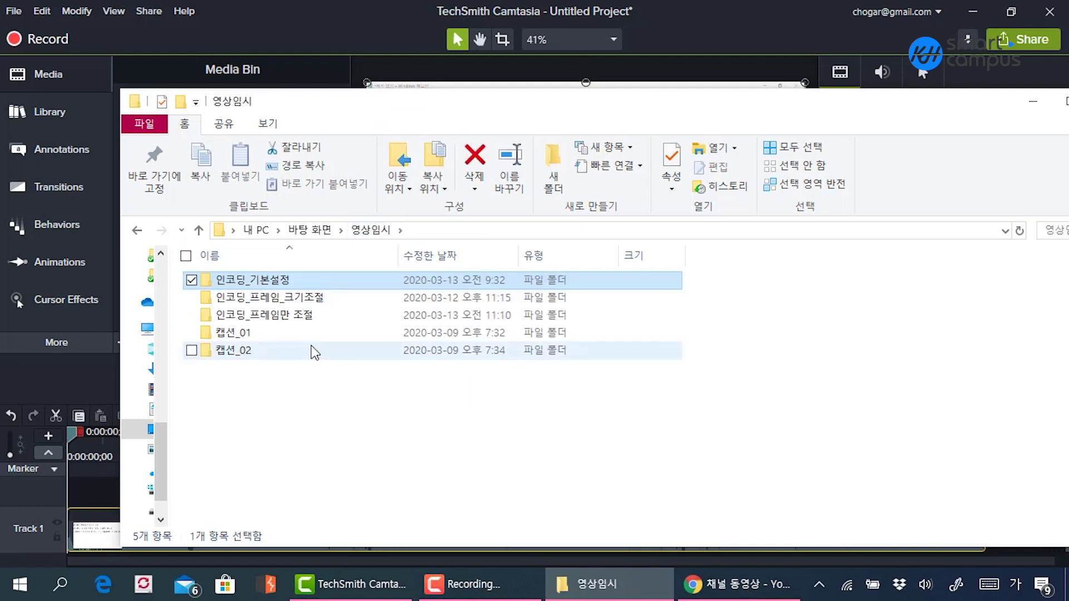
{"action": "left_click", "coordinate": [323, 301]}
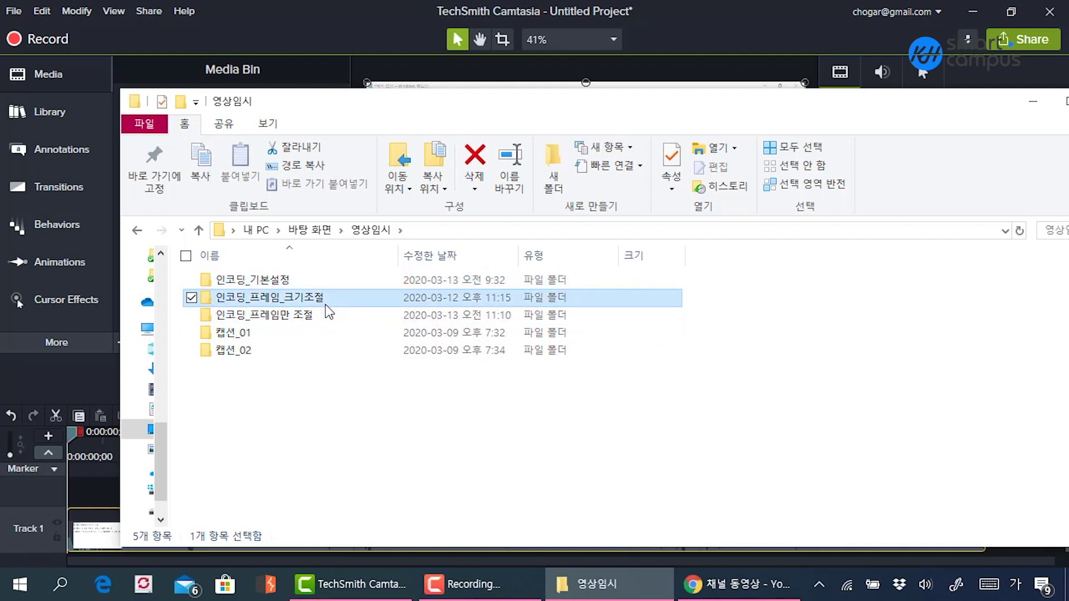
{"action": "left_click", "coordinate": [325, 323]}
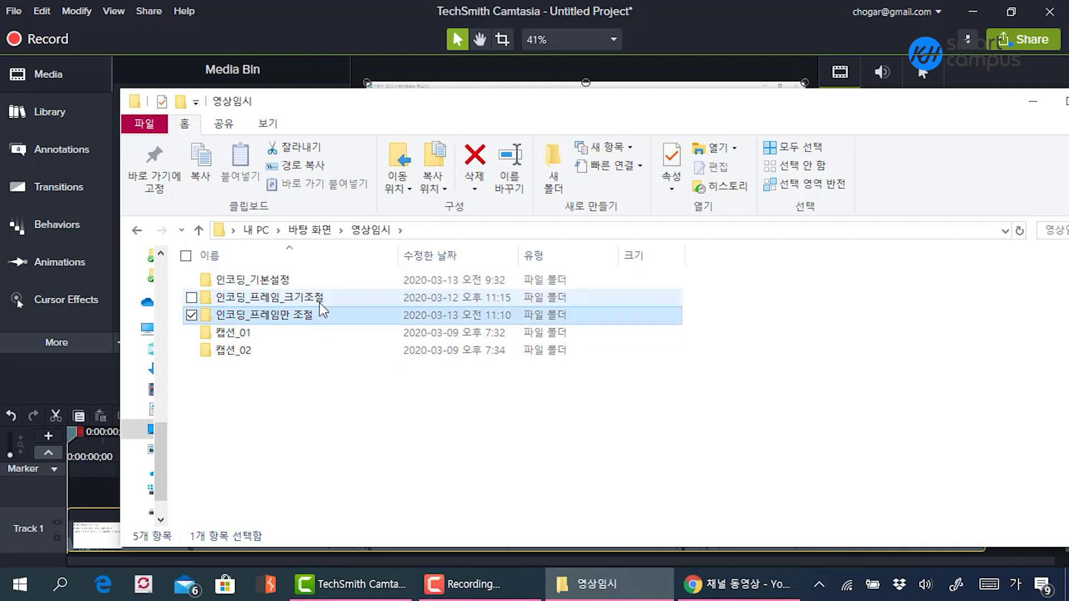
{"action": "left_click", "coordinate": [321, 304]}
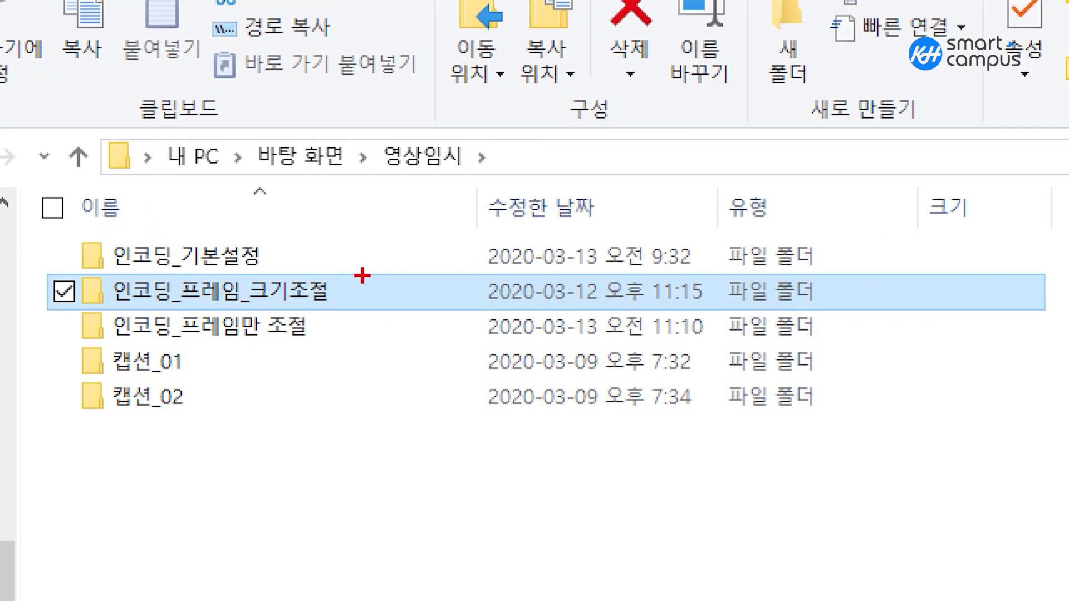
{"action": "left_click_drag", "start_coordinate": [341, 289], "coordinate": [351, 289]}
{"action": "mouse_move", "coordinate": [323, 329]}
{"action": "left_mouse_down"}
{"action": "mouse_move", "coordinate": [335, 342]}
{"action": "mouse_move", "coordinate": [346, 326]}
{"action": "left_mouse_up"}
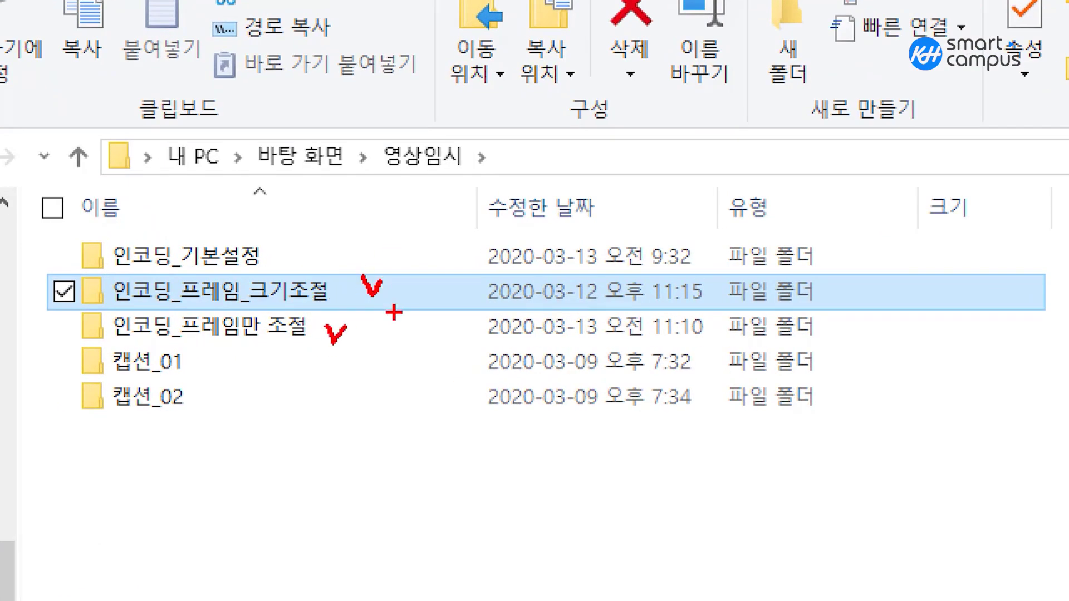
{"action": "key", "text": "Escape"}
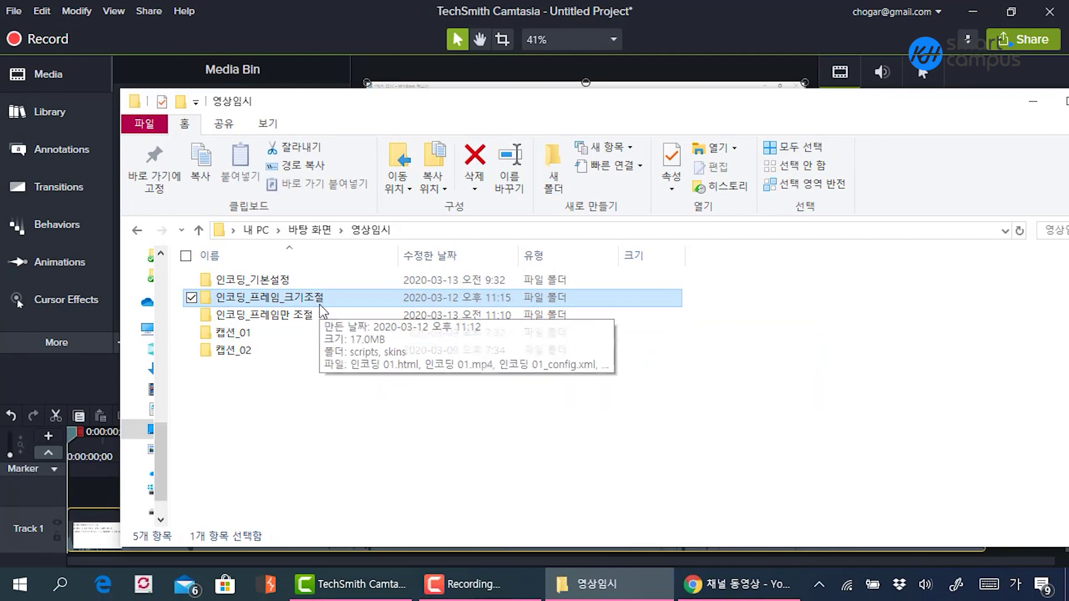
Open the 인코딩_프레임_크기조절 folder and mark the file size of 인코딩 01.mp4 with temporary annotations.
{"action": "double_click", "coordinate": [320, 303]}
{"action": "left_click", "coordinate": [435, 334]}
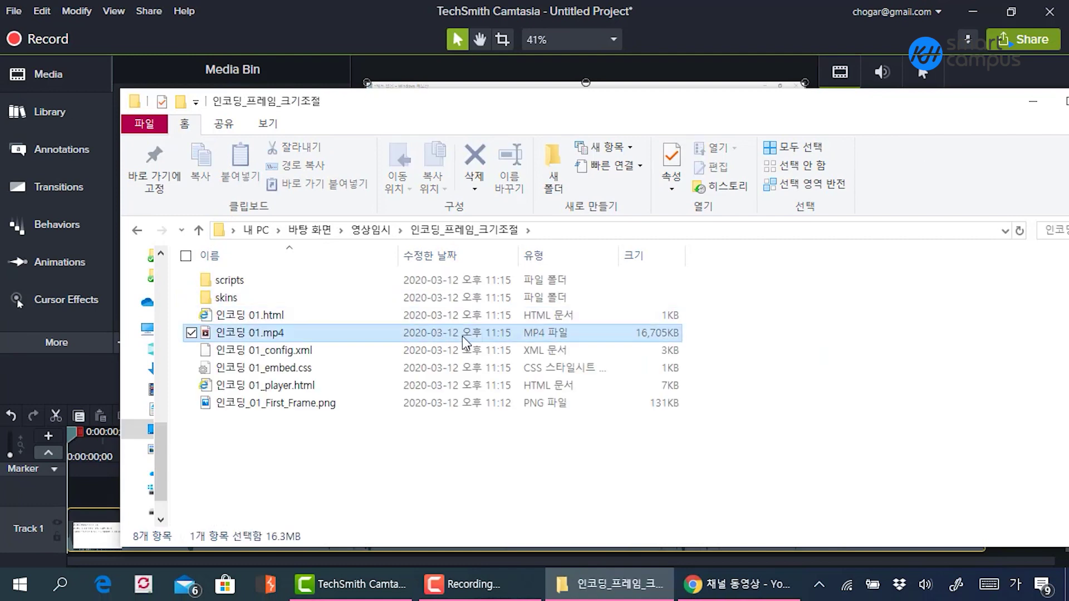
{"action": "key", "text": "ctrl+1"}
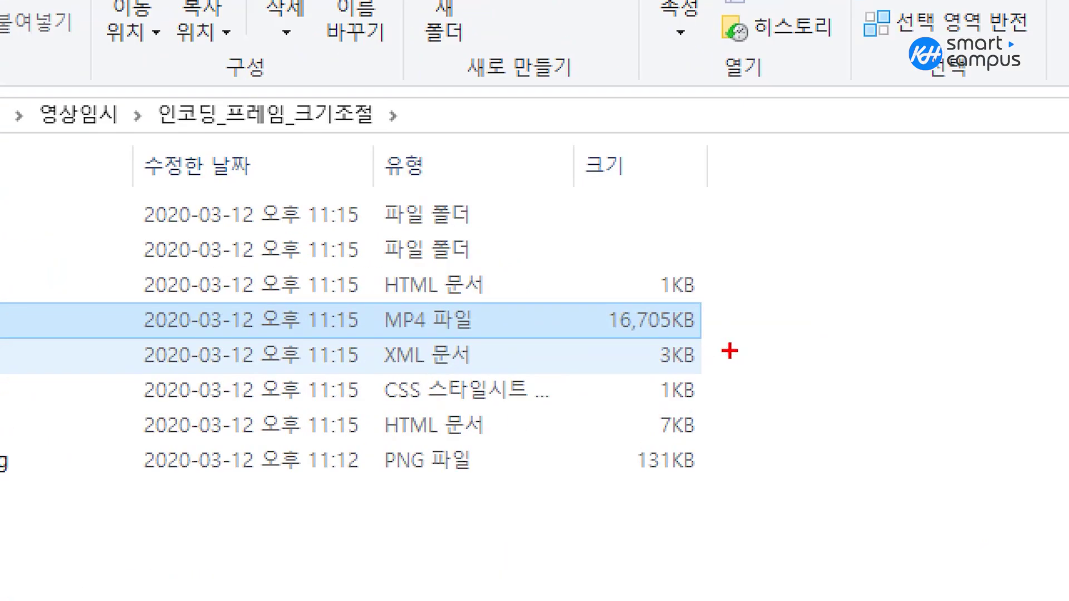
{"action": "mouse_move", "coordinate": [717, 351]}
{"action": "left_mouse_down"}
{"action": "mouse_move", "coordinate": [624, 358]}
{"action": "mouse_move", "coordinate": [733, 346]}
{"action": "mouse_move", "coordinate": [624, 359]}
{"action": "left_mouse_up"}
{"action": "mouse_move", "coordinate": [816, 281]}
{"action": "left_mouse_down"}
{"action": "mouse_move", "coordinate": [818, 307]}
{"action": "mouse_move", "coordinate": [835, 290]}
{"action": "left_mouse_up"}
{"action": "left_click_drag", "start_coordinate": [785, 325], "coordinate": [866, 318]}
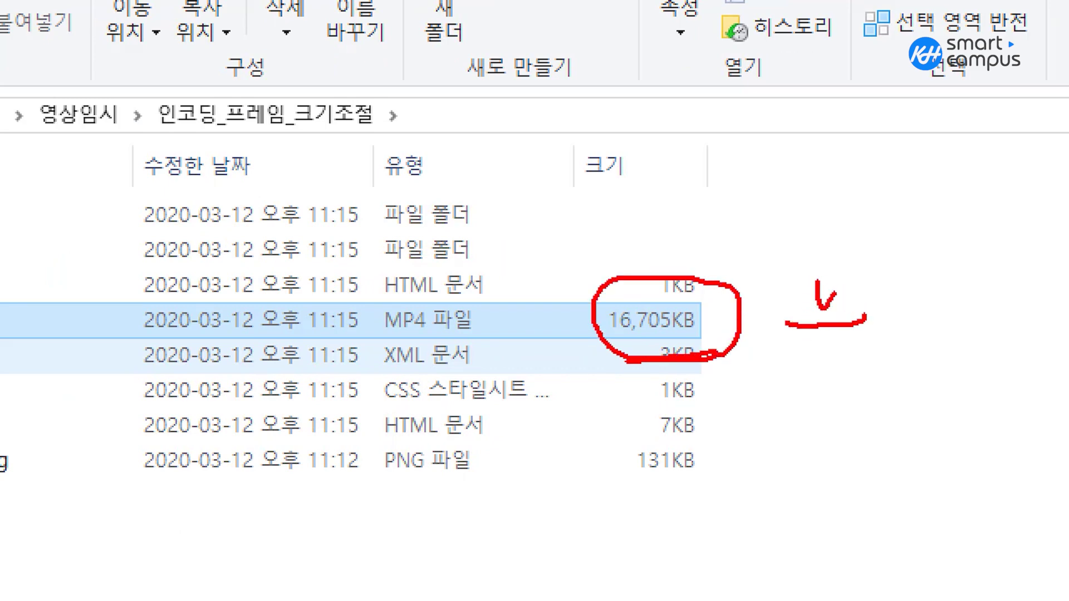
{"action": "left_click_drag", "start_coordinate": [844, 275], "coordinate": [838, 340]}
{"action": "key", "text": "Escape"}
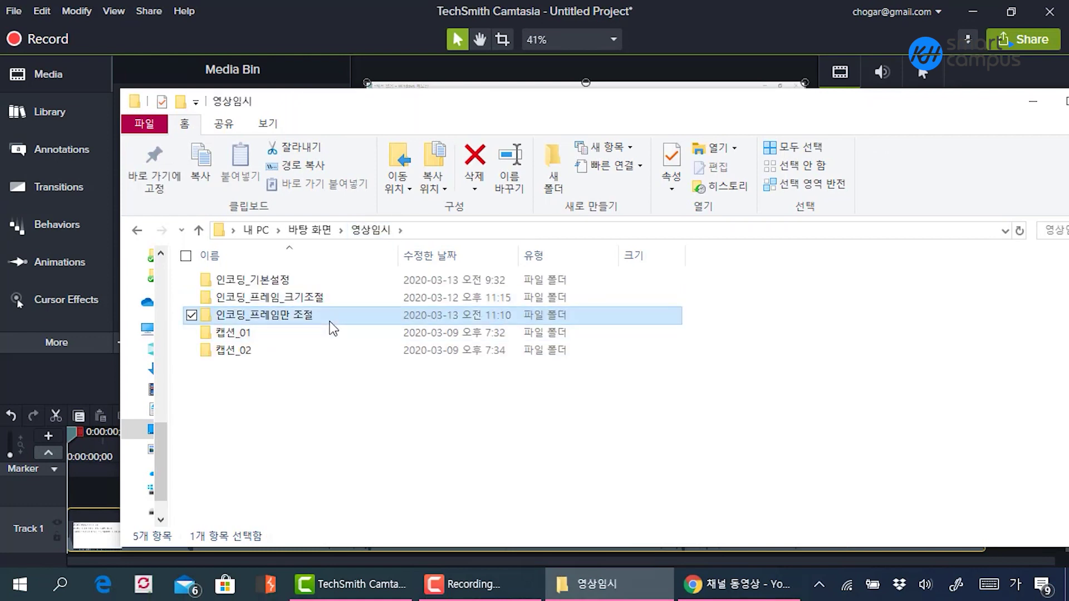
Open the 인코딩_프레임만 조절 folder and temporarily circle the file size of 인코딩_프레임만 조절.mp4.
{"action": "double_click", "coordinate": [332, 317]}
{"action": "left_click", "coordinate": [597, 336]}
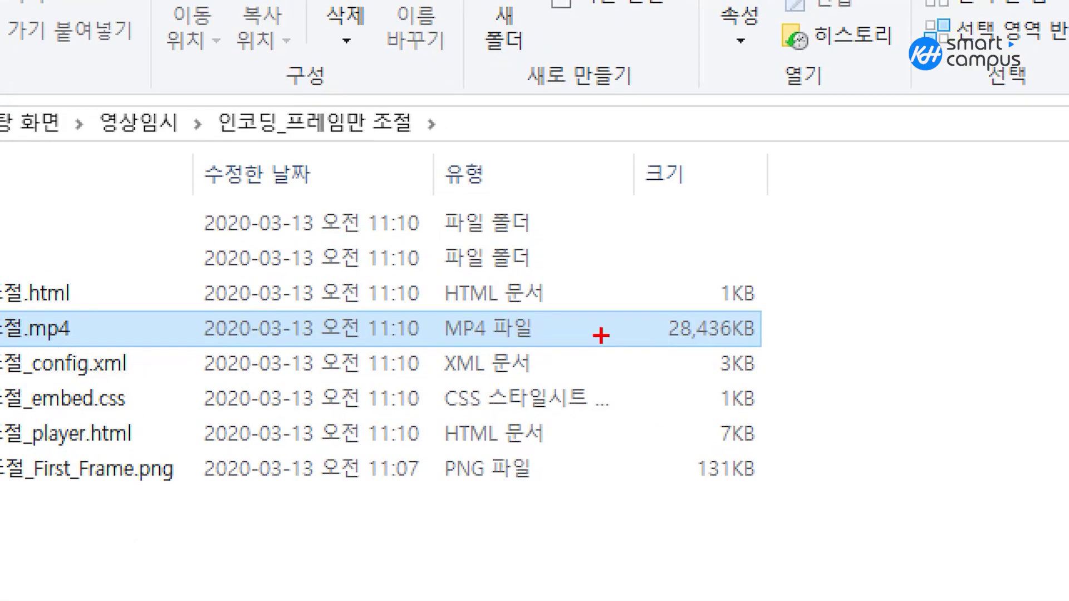
{"action": "left_click_drag", "start_coordinate": [816, 356], "coordinate": [730, 386]}
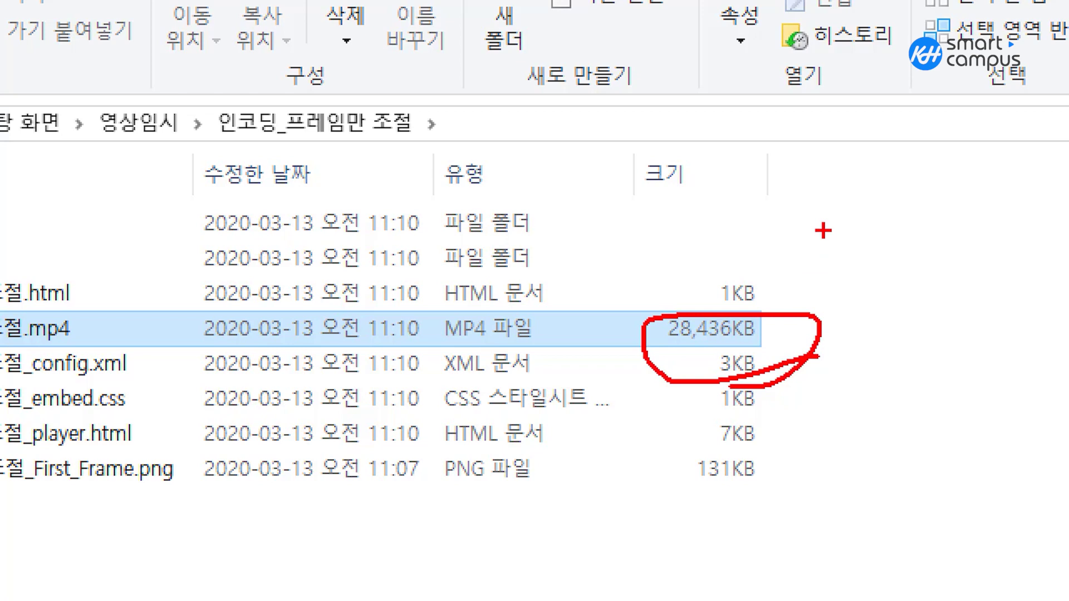
{"action": "key", "text": "Escape"}
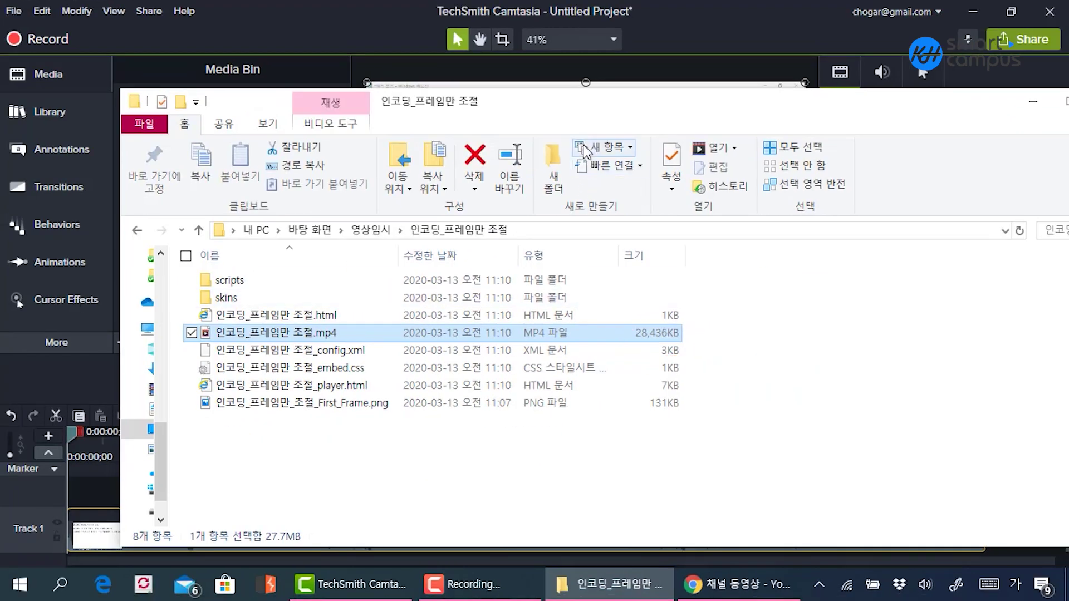
Handwrite and circle two short notes beside the file list, draw an arrow below the MP4 file's size, and clear the annotations.
{"action": "key", "text": "ctrl+2"}
{"action": "mouse_move", "coordinate": [800, 290]}
{"action": "left_mouse_down"}
{"action": "mouse_move", "coordinate": [795, 324]}
{"action": "mouse_move", "coordinate": [830, 353]}
{"action": "left_mouse_up"}
{"action": "mouse_move", "coordinate": [879, 315]}
{"action": "left_mouse_down"}
{"action": "mouse_move", "coordinate": [864, 347]}
{"action": "mouse_move", "coordinate": [802, 385]}
{"action": "mouse_move", "coordinate": [725, 367]}
{"action": "left_mouse_up"}
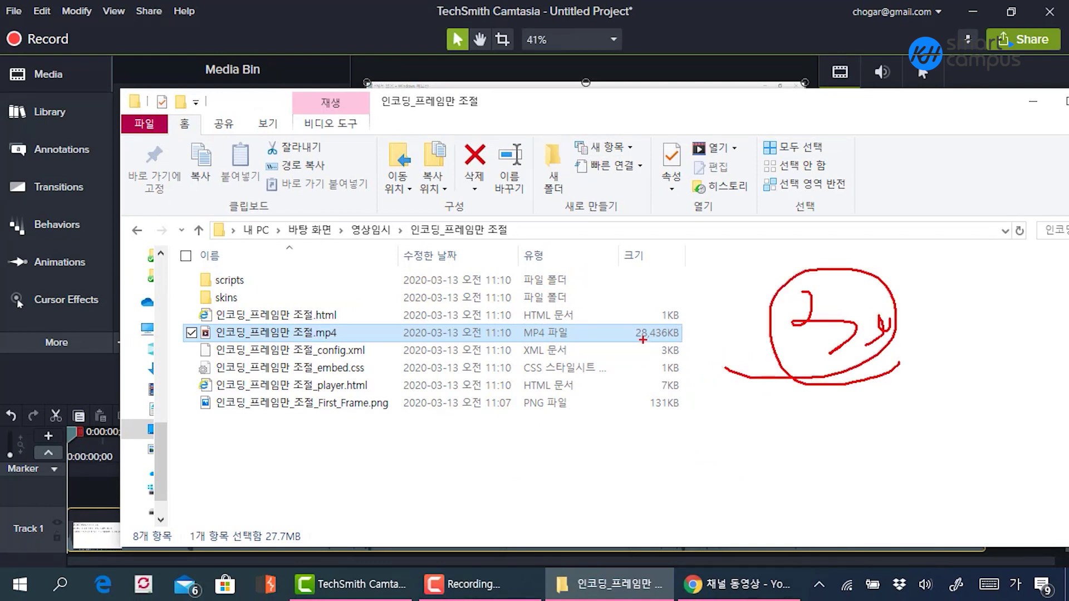
{"action": "mouse_move", "coordinate": [656, 344]}
{"action": "left_mouse_down"}
{"action": "mouse_move", "coordinate": [671, 368]}
{"action": "mouse_move", "coordinate": [650, 387]}
{"action": "left_mouse_up"}
{"action": "mouse_move", "coordinate": [782, 411]}
{"action": "left_mouse_down"}
{"action": "mouse_move", "coordinate": [814, 432]}
{"action": "mouse_move", "coordinate": [870, 444]}
{"action": "left_mouse_up"}
{"action": "left_click", "coordinate": [862, 423]}
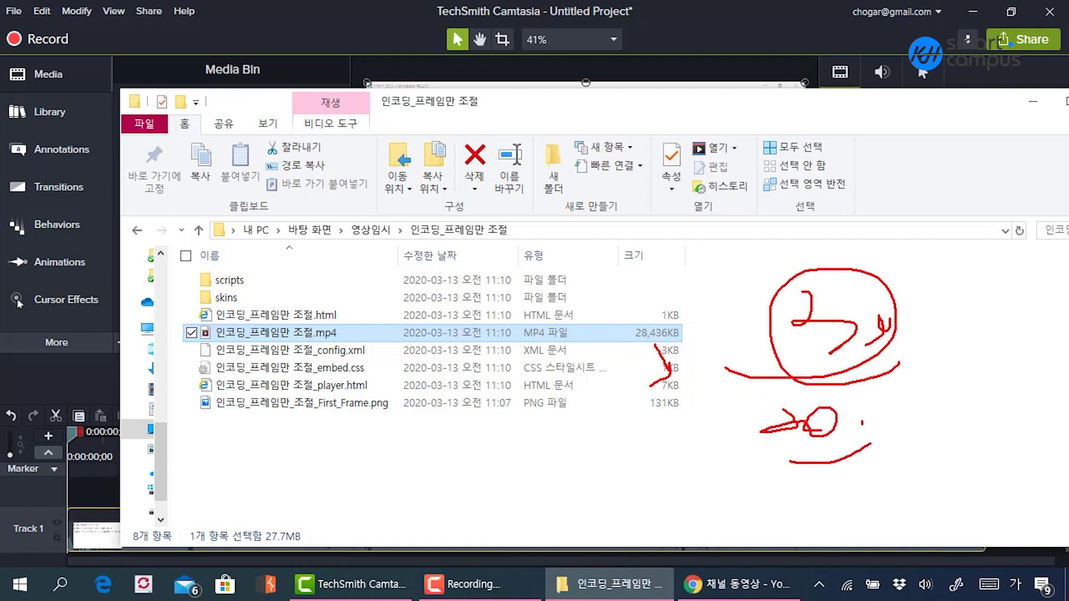
{"action": "left_click_drag", "start_coordinate": [802, 461], "coordinate": [774, 452]}
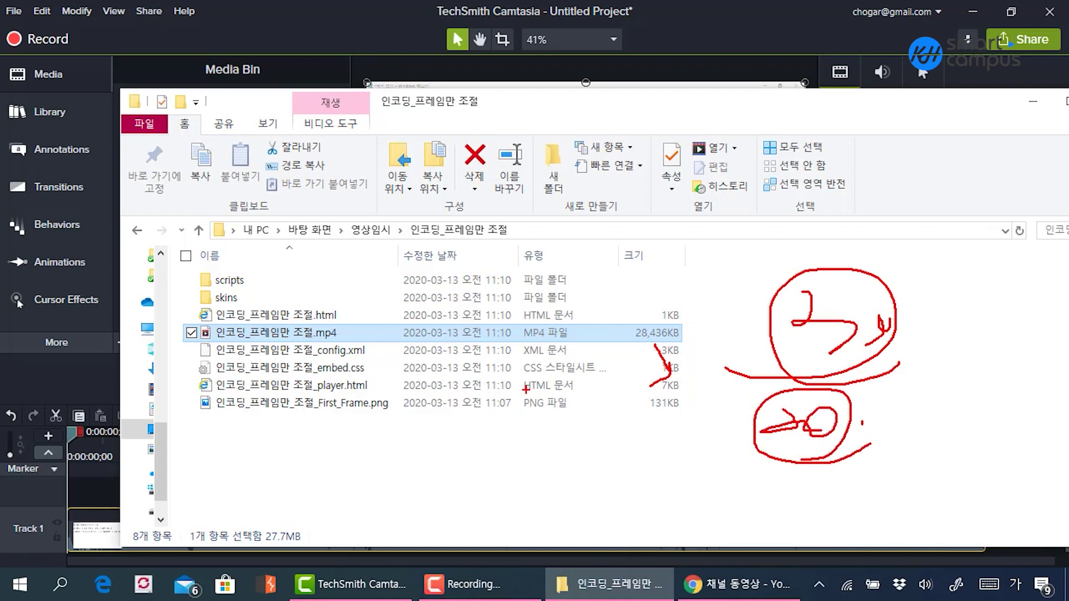
{"action": "key", "text": "Escape"}
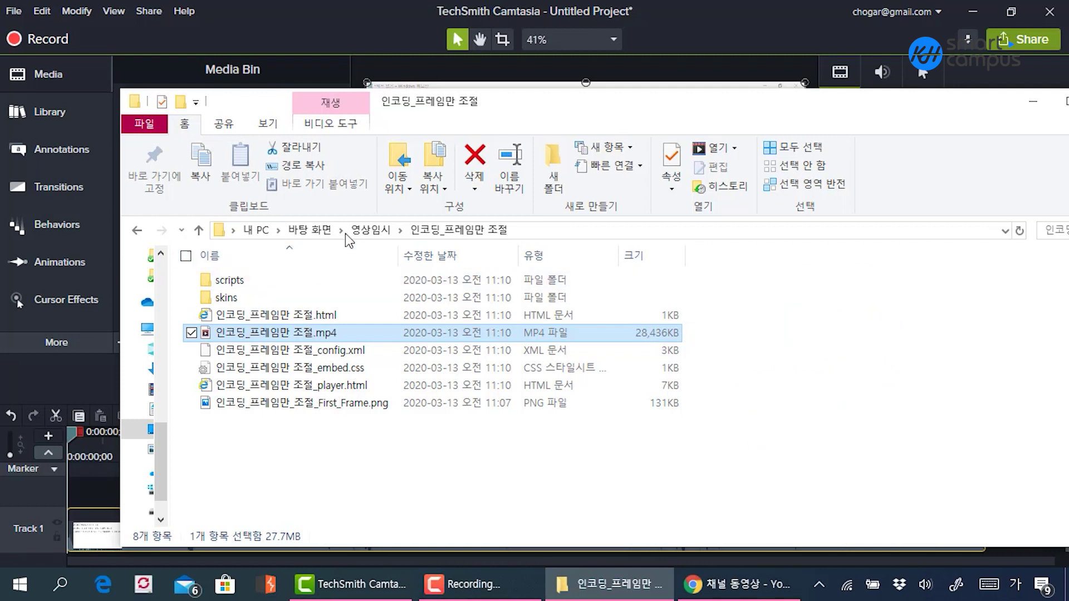
Go back to the 영상임시 folder, open 인코딩_프레임_크기조절, and play the video 인코딩 01.mp4.
{"action": "left_click", "coordinate": [356, 231]}
{"action": "double_click", "coordinate": [304, 298]}
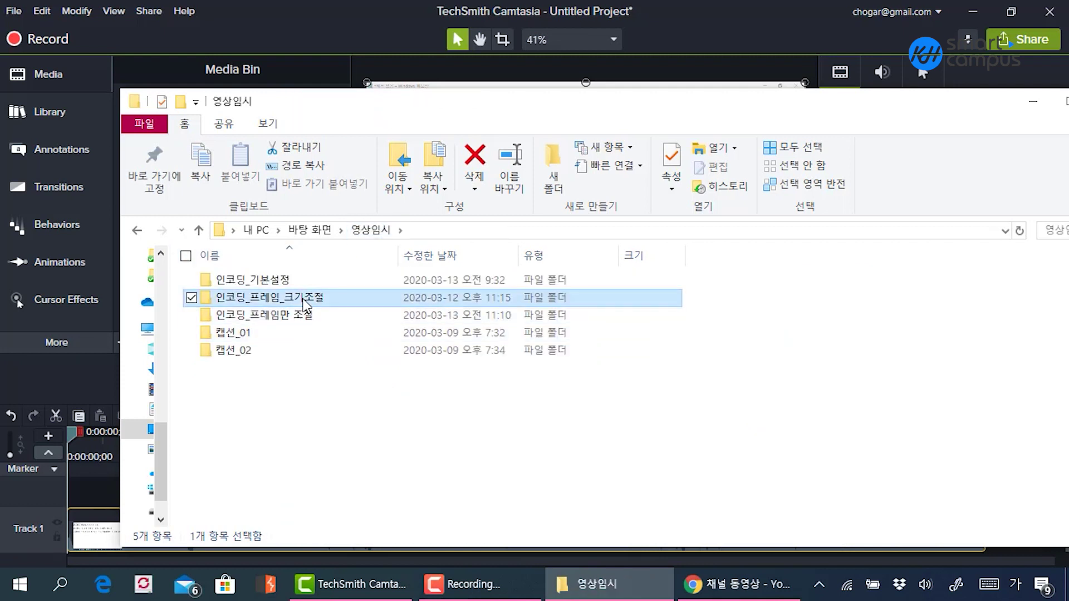
{"action": "left_click", "coordinate": [353, 402]}
{"action": "double_click", "coordinate": [300, 334]}
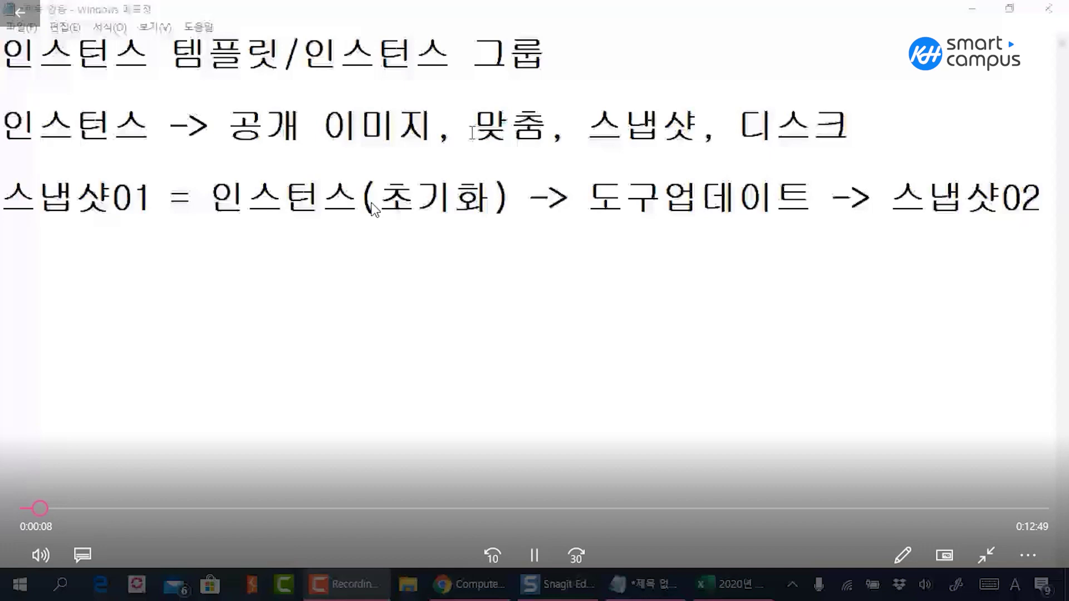
Skip ahead to several later points of the playing video to check its picture quality.
{"action": "left_click", "coordinate": [367, 508]}
{"action": "left_click", "coordinate": [564, 508]}
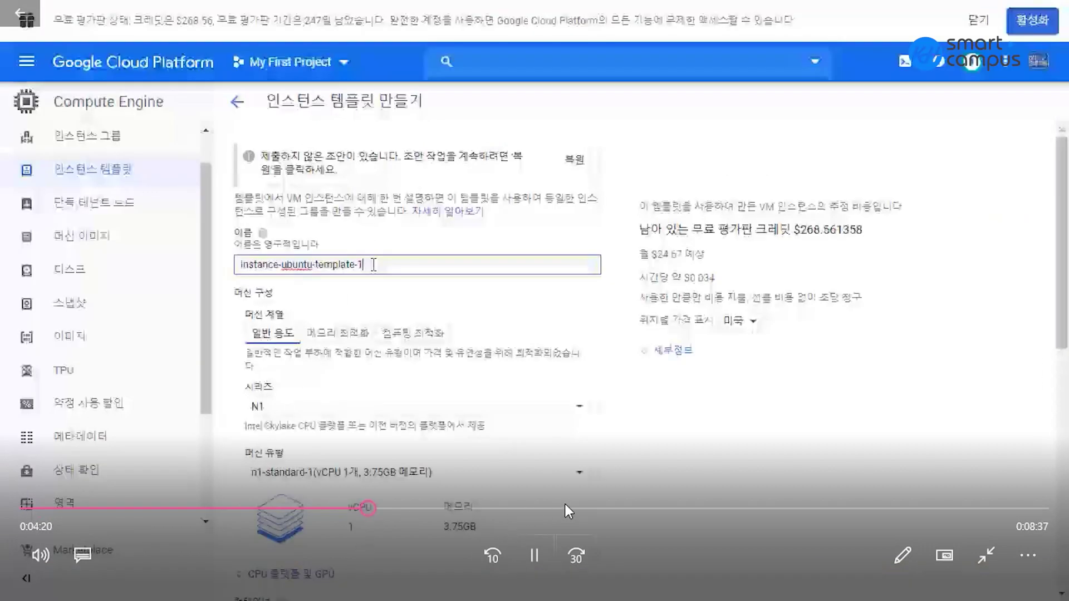
{"action": "left_click", "coordinate": [724, 508]}
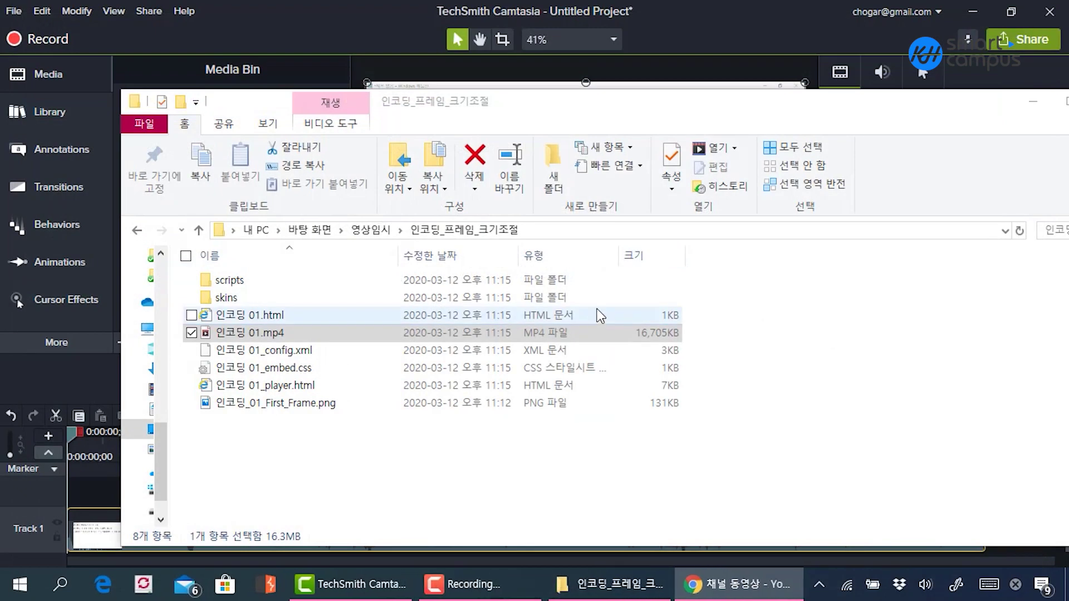
Move the folder window higher on the desktop and check the file size of 인코딩 01.mp4.
{"action": "left_click", "coordinate": [791, 405]}
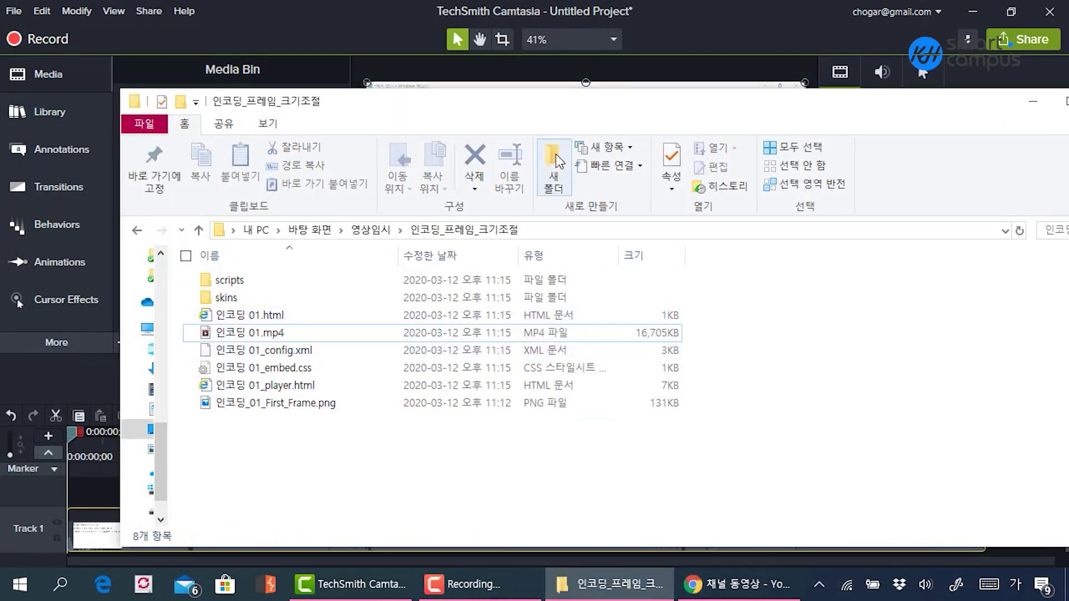
{"action": "left_click_drag", "start_coordinate": [552, 98], "coordinate": [566, 72]}
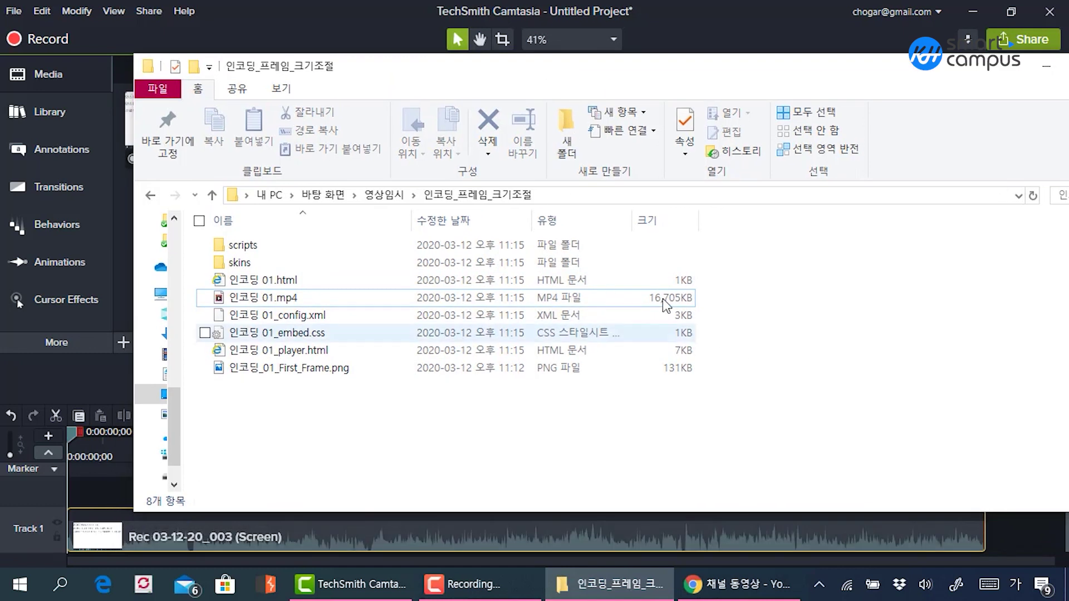
{"action": "left_click", "coordinate": [666, 298]}
{"action": "left_click", "coordinate": [791, 323]}
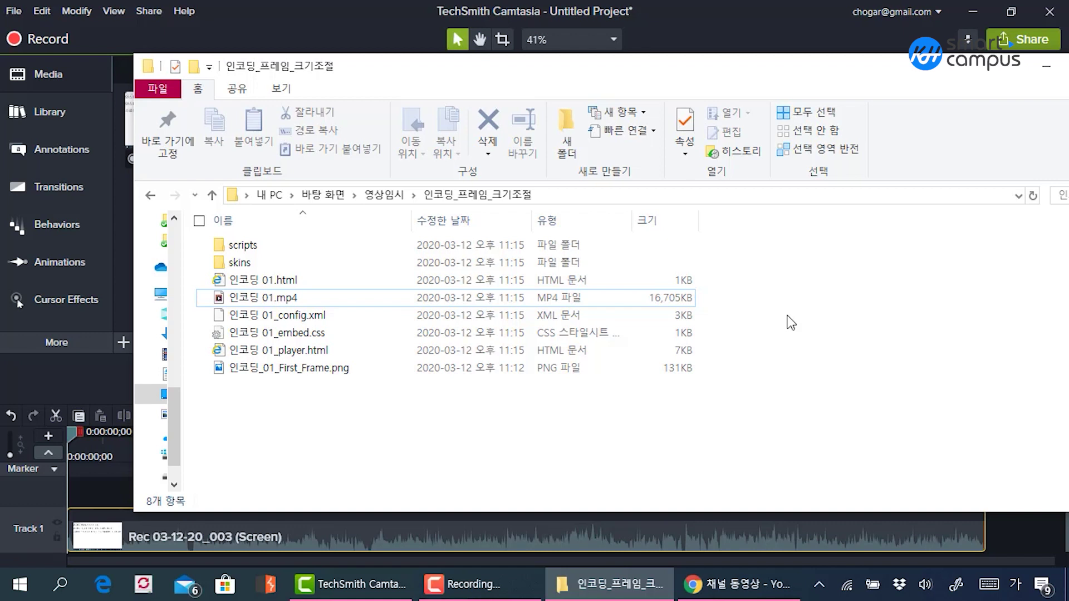
Return to the Camtasia project and start producing it as a local file, continuing to the file format choices.
{"action": "left_click", "coordinate": [732, 37]}
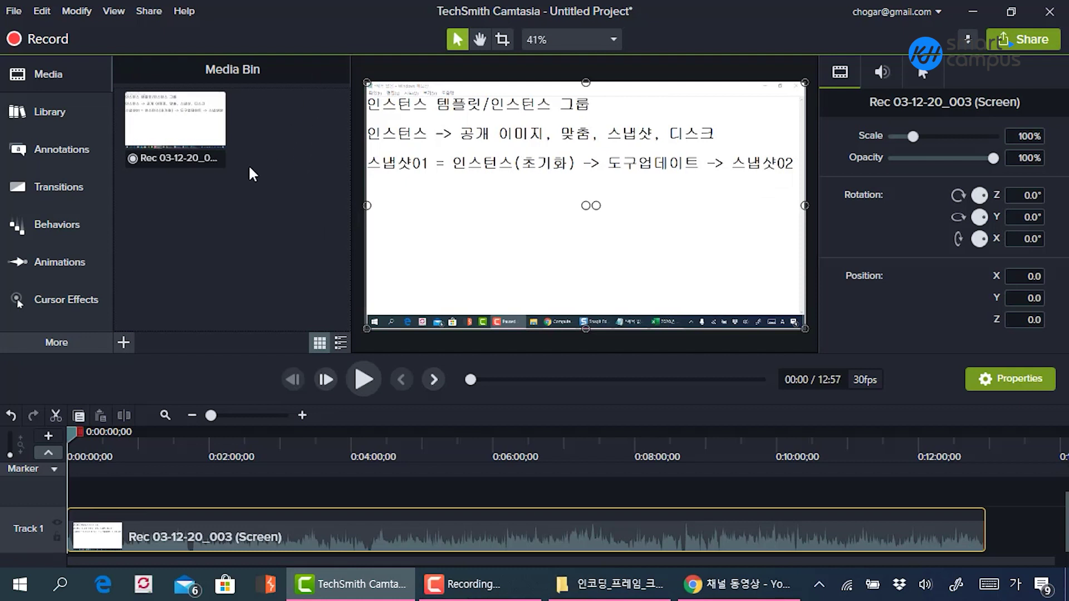
{"action": "left_click", "coordinate": [149, 12]}
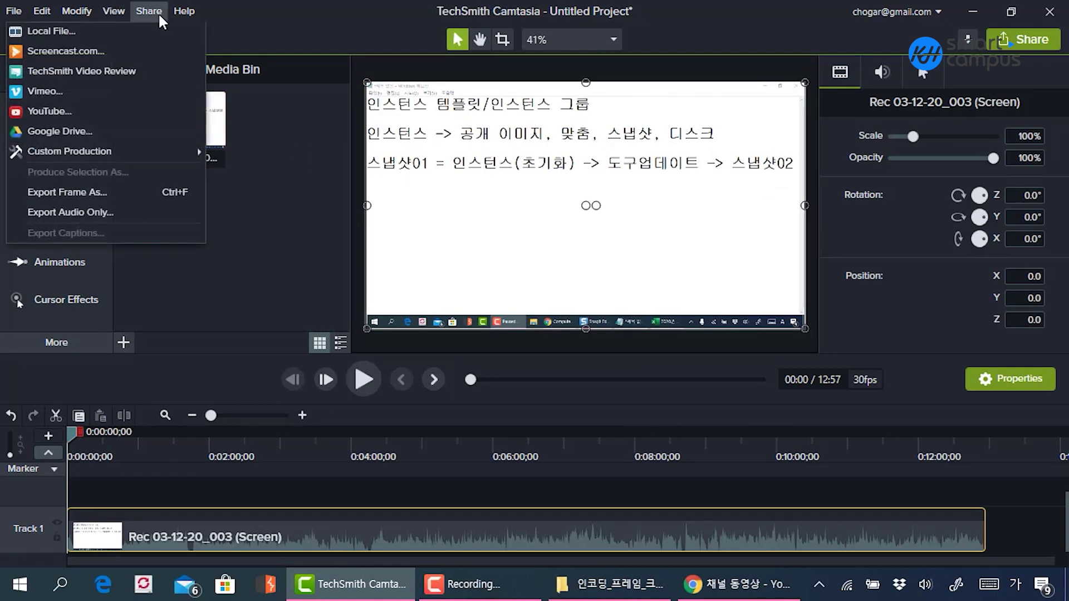
{"action": "left_click", "coordinate": [131, 33]}
{"action": "left_click", "coordinate": [644, 521]}
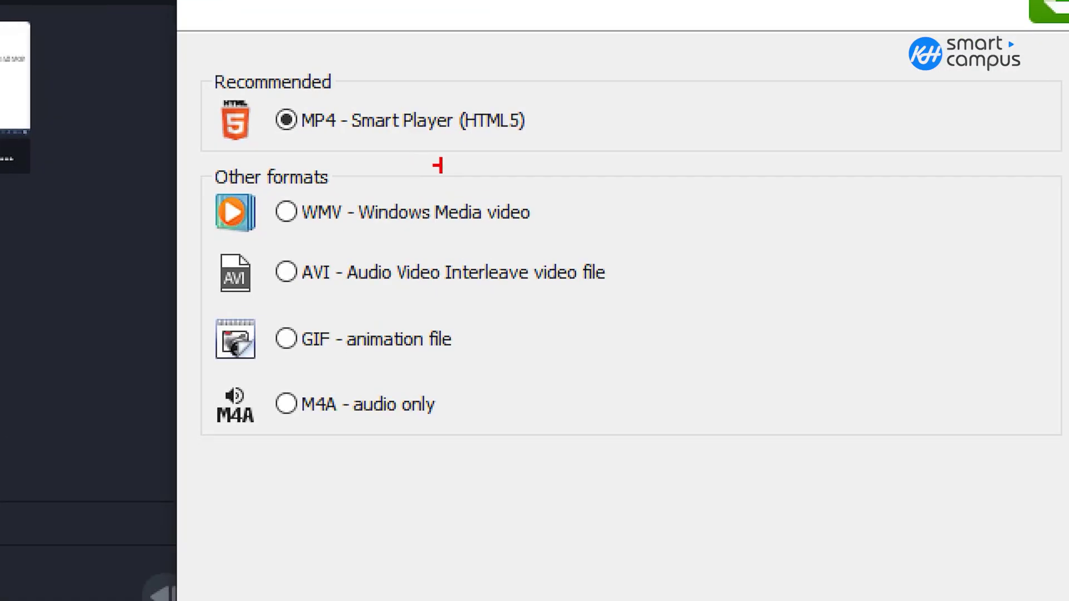
Temporarily mark the MP4 and AVI formats, clear the marks, and continue with MP4 - Smart Player (HTML5).
{"action": "left_click_drag", "start_coordinate": [568, 118], "coordinate": [590, 105]}
{"action": "left_click_drag", "start_coordinate": [639, 262], "coordinate": [662, 245]}
{"action": "key", "text": "Escape"}
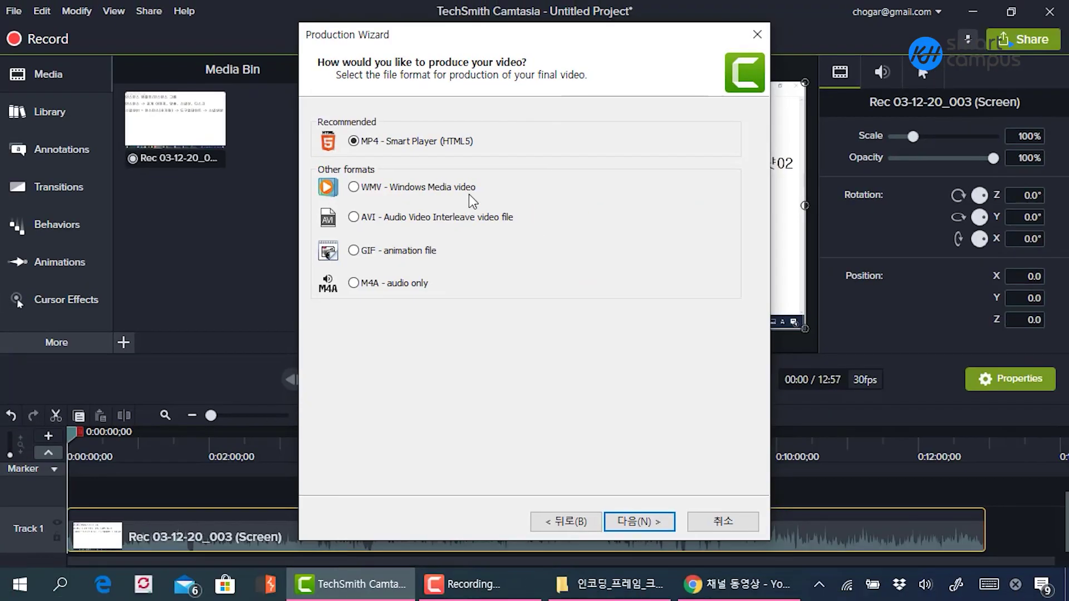
{"action": "key", "text": "Return"}
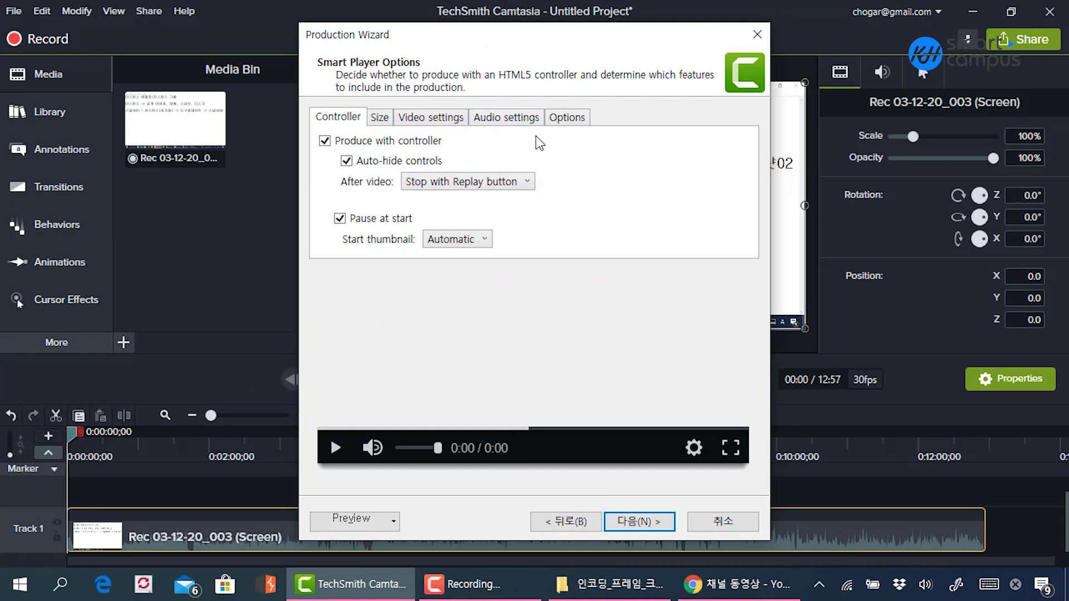
Move the production wizard aside and set the video frame rate to 30.
{"action": "left_click_drag", "start_coordinate": [569, 39], "coordinate": [530, 40]}
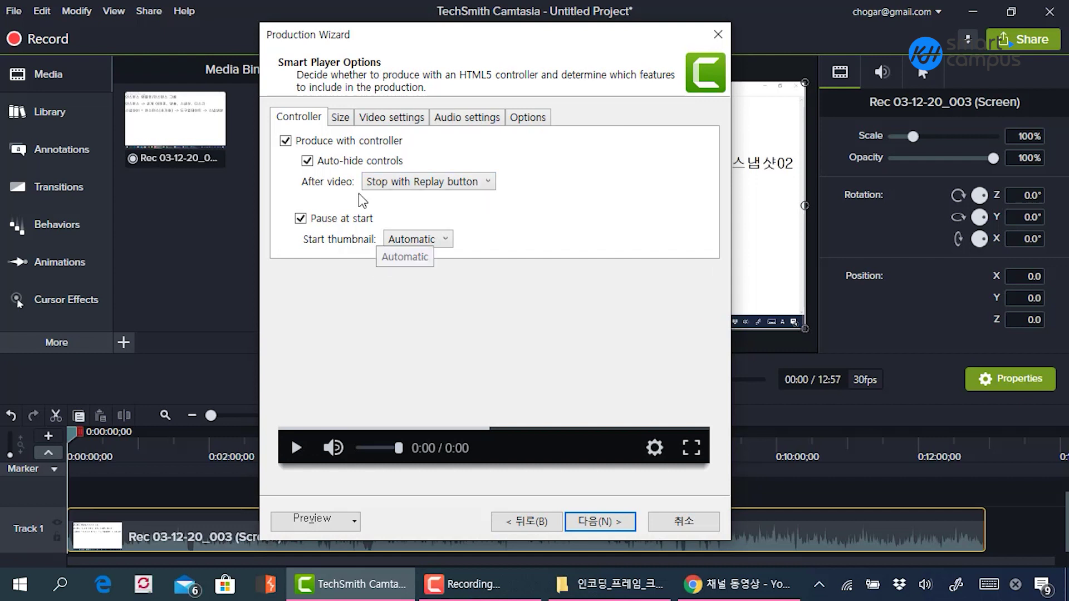
{"action": "left_click", "coordinate": [379, 120]}
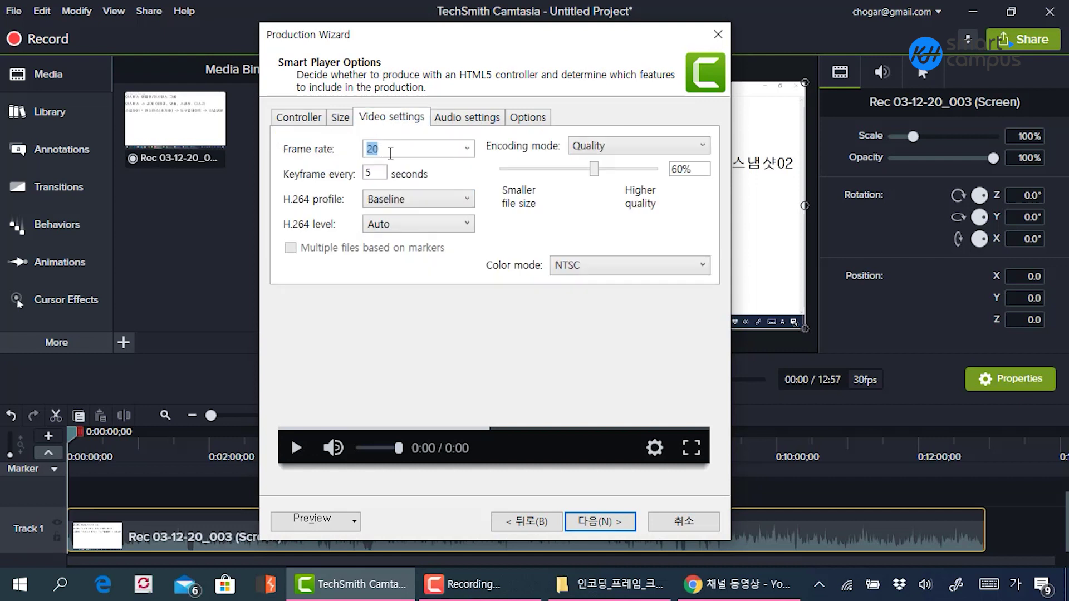
{"action": "type", "text": "30"}
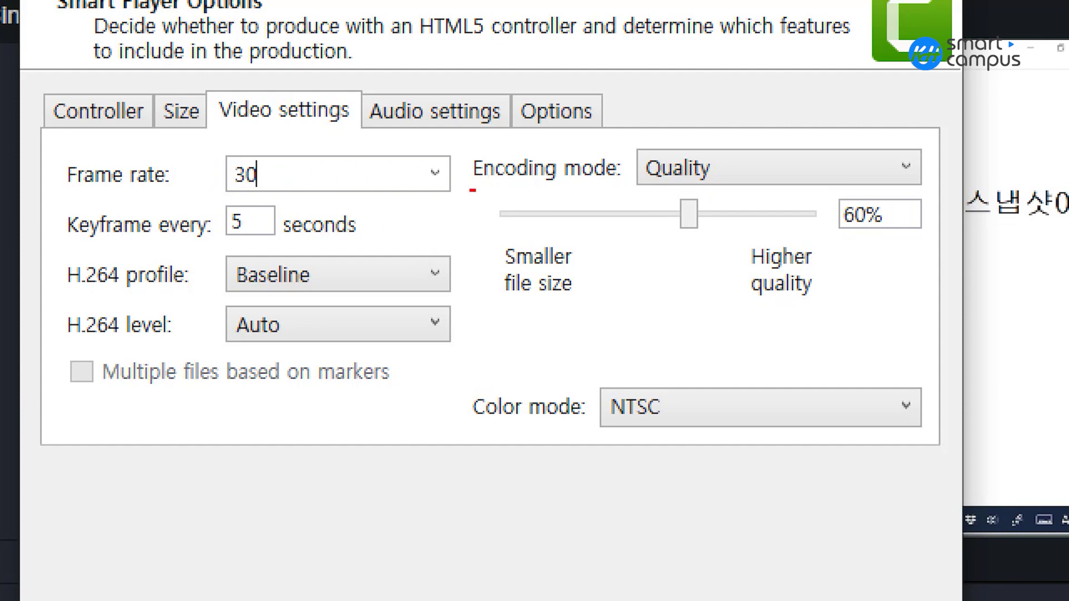
Circle the frame rate value and the audio and video settings headings temporarily, and clear the annotations.
{"action": "left_click_drag", "start_coordinate": [222, 200], "coordinate": [300, 197]}
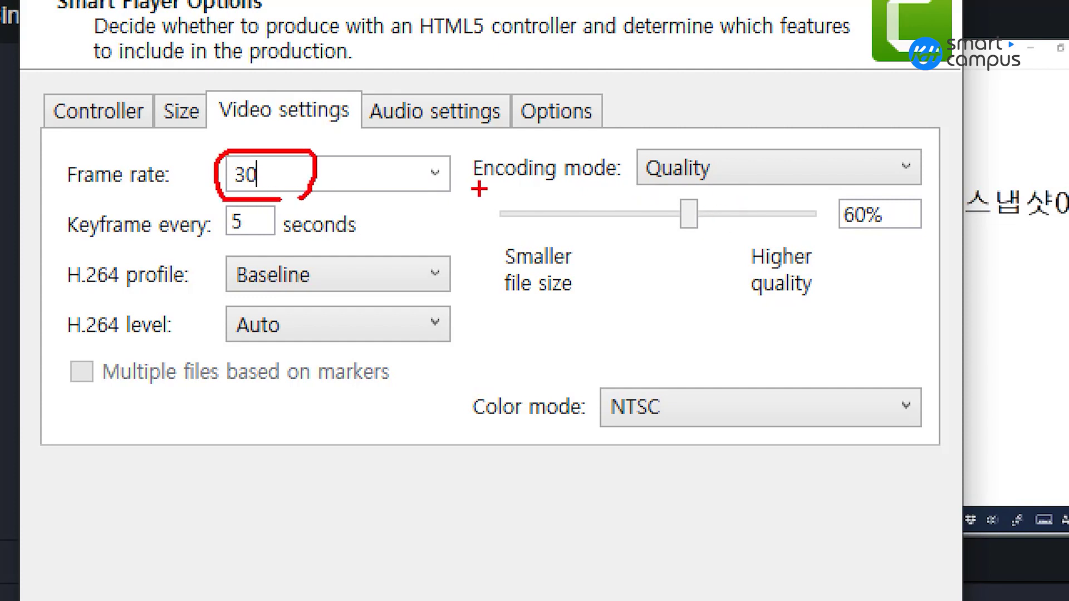
{"action": "mouse_move", "coordinate": [437, 123]}
{"action": "left_mouse_down"}
{"action": "mouse_move", "coordinate": [349, 86]}
{"action": "mouse_move", "coordinate": [402, 135]}
{"action": "left_mouse_up"}
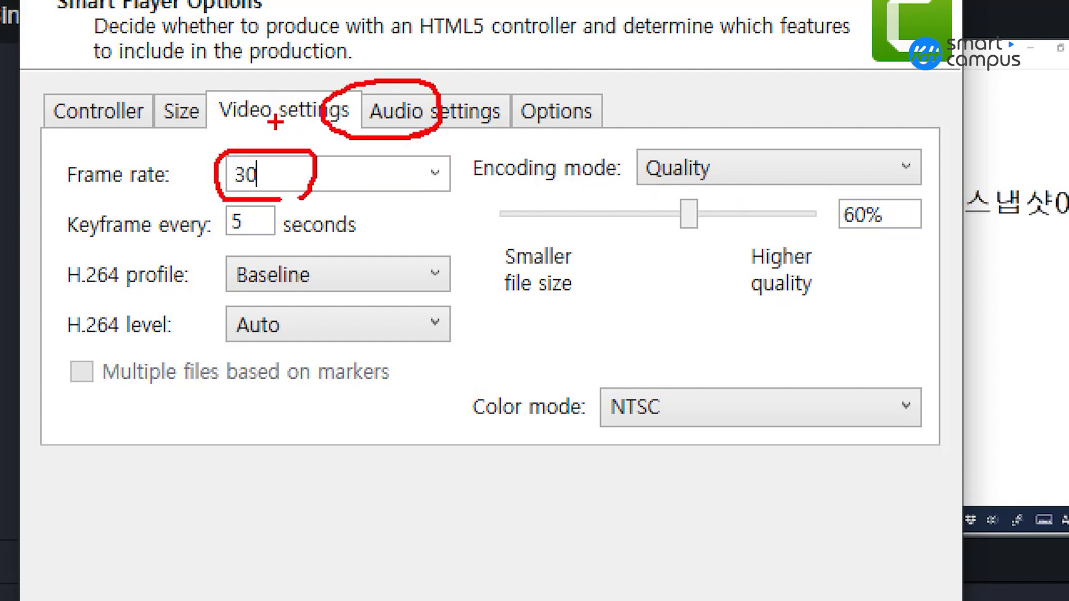
{"action": "left_click_drag", "start_coordinate": [270, 118], "coordinate": [282, 135]}
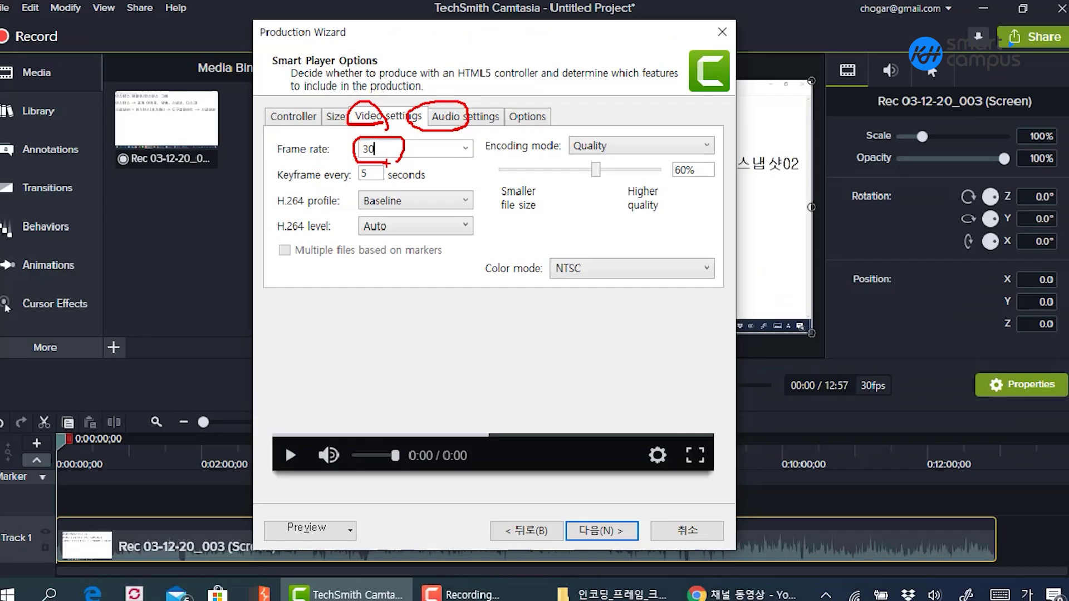
{"action": "key", "text": "Escape"}
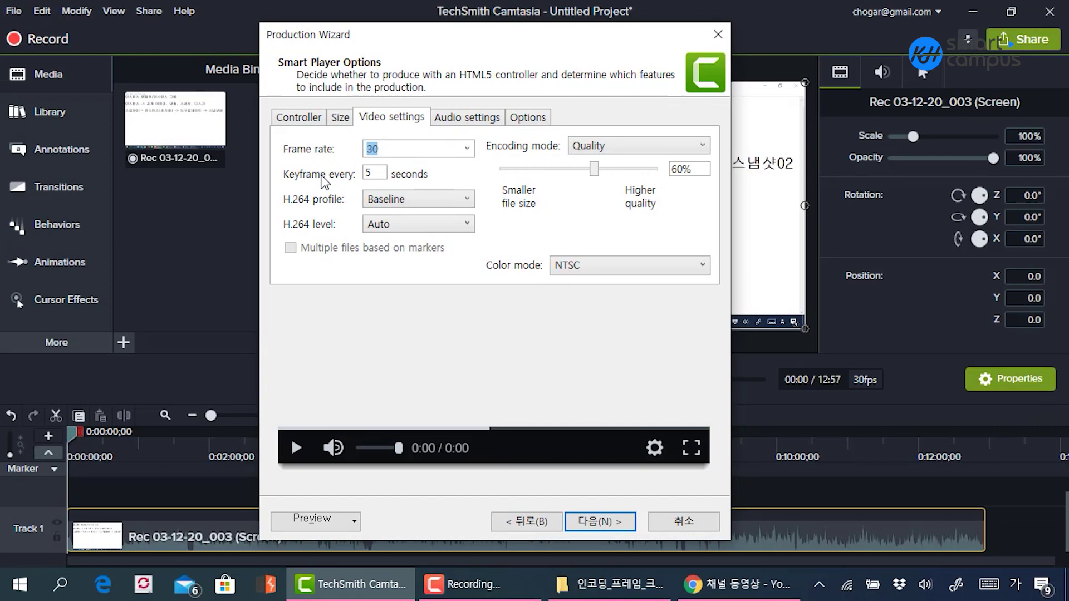
Play 인코딩_프레임만 조절.mp4 from the 인코딩_프레임만 조절 folder in full screen and skip ahead in it.
{"action": "left_click", "coordinate": [609, 585]}
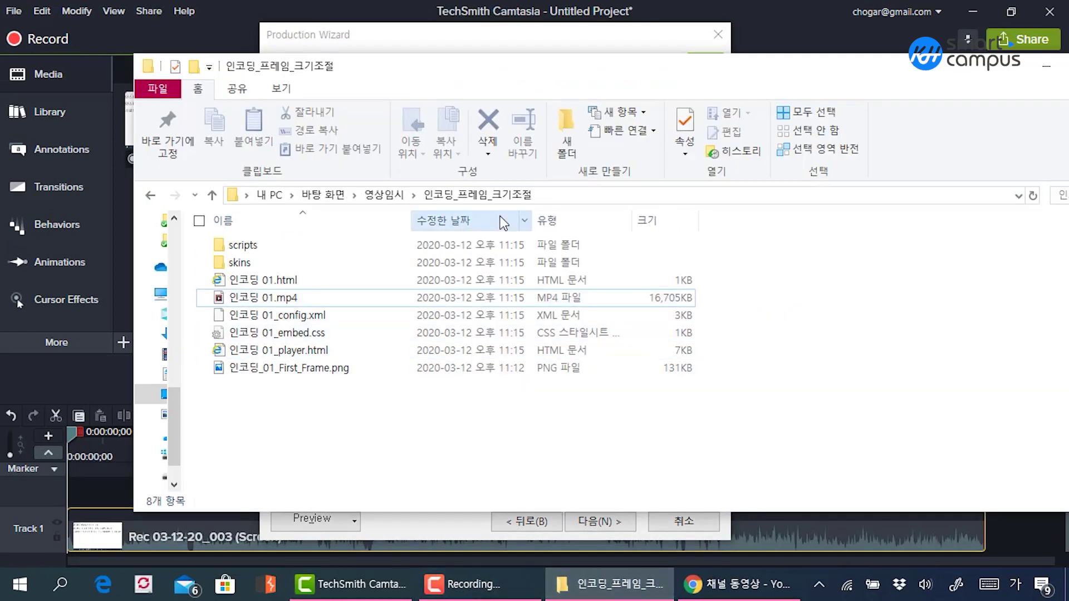
{"action": "left_click", "coordinate": [386, 195]}
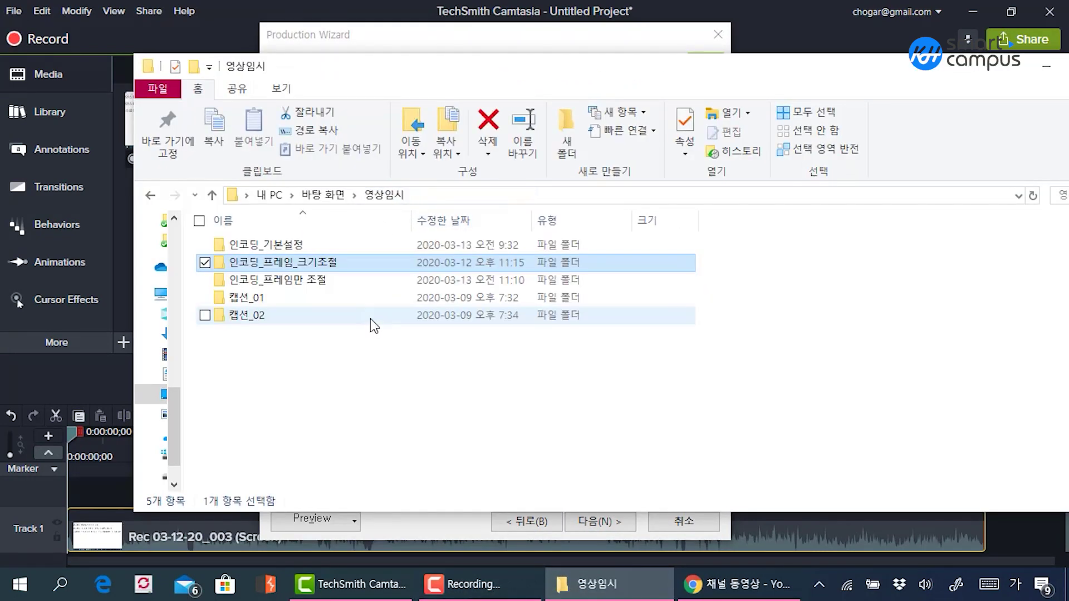
{"action": "double_click", "coordinate": [356, 289]}
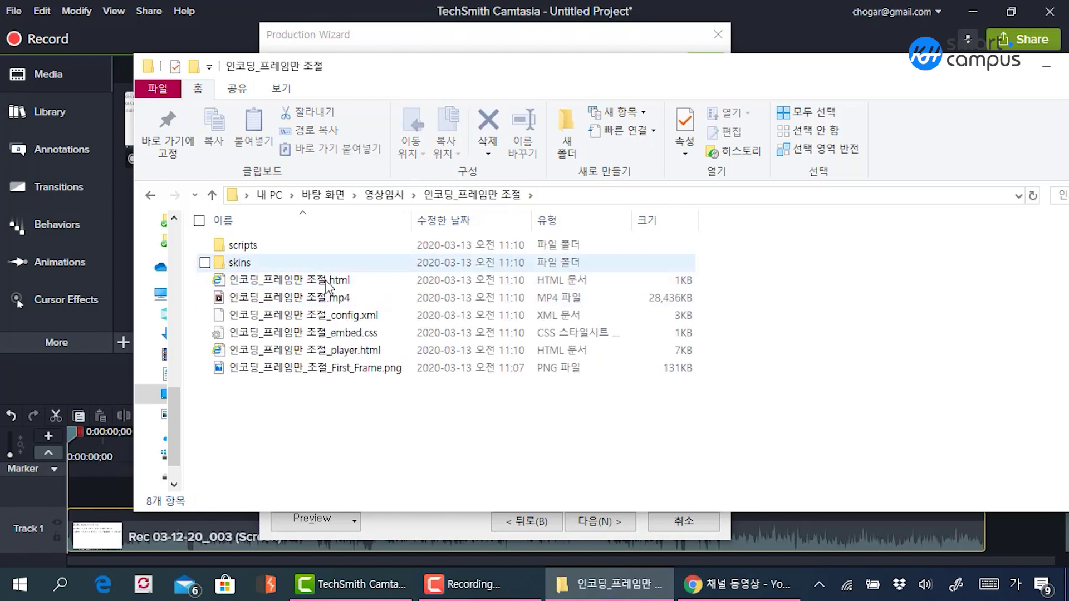
{"action": "double_click", "coordinate": [333, 303]}
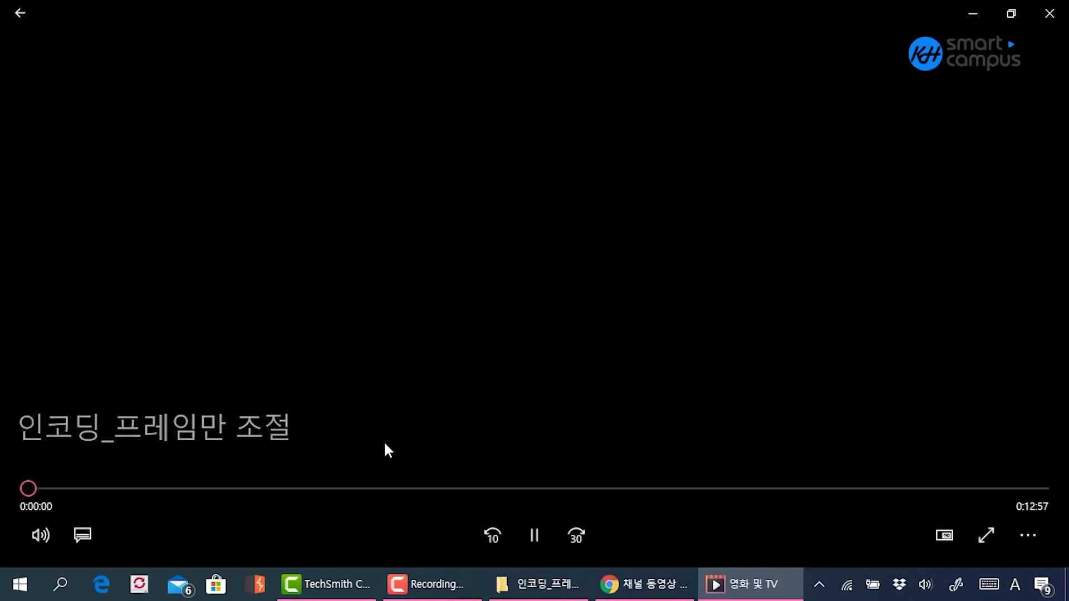
{"action": "double_click", "coordinate": [388, 449]}
{"action": "left_click", "coordinate": [318, 508]}
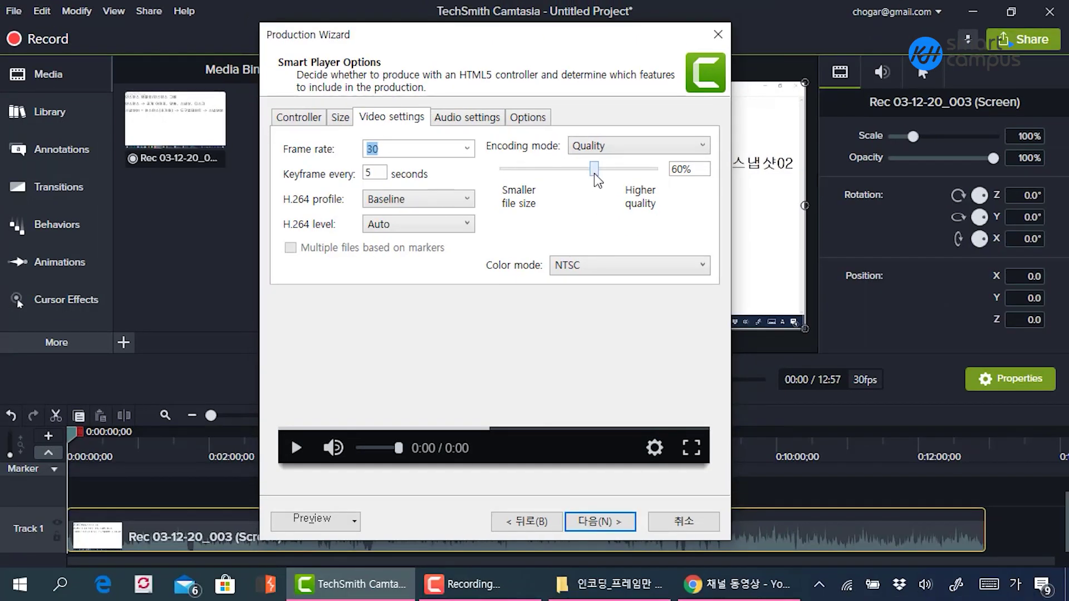
Lower the encoding quality and bring it back to 60%.
{"action": "left_click_drag", "start_coordinate": [593, 173], "coordinate": [547, 170]}
{"action": "left_click_drag", "start_coordinate": [548, 174], "coordinate": [597, 176]}
Show the audio bit rate choices, box 128 kbps, draw arrows towards the higher and lower rates, and clear the annotations.
{"action": "left_click", "coordinate": [467, 117]}
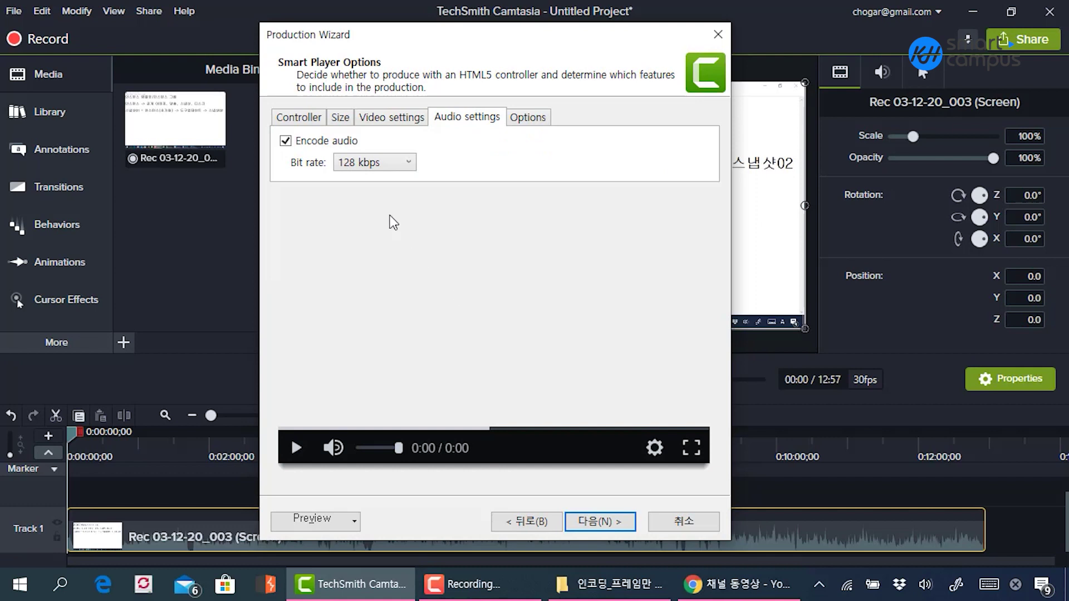
{"action": "left_click", "coordinate": [386, 164]}
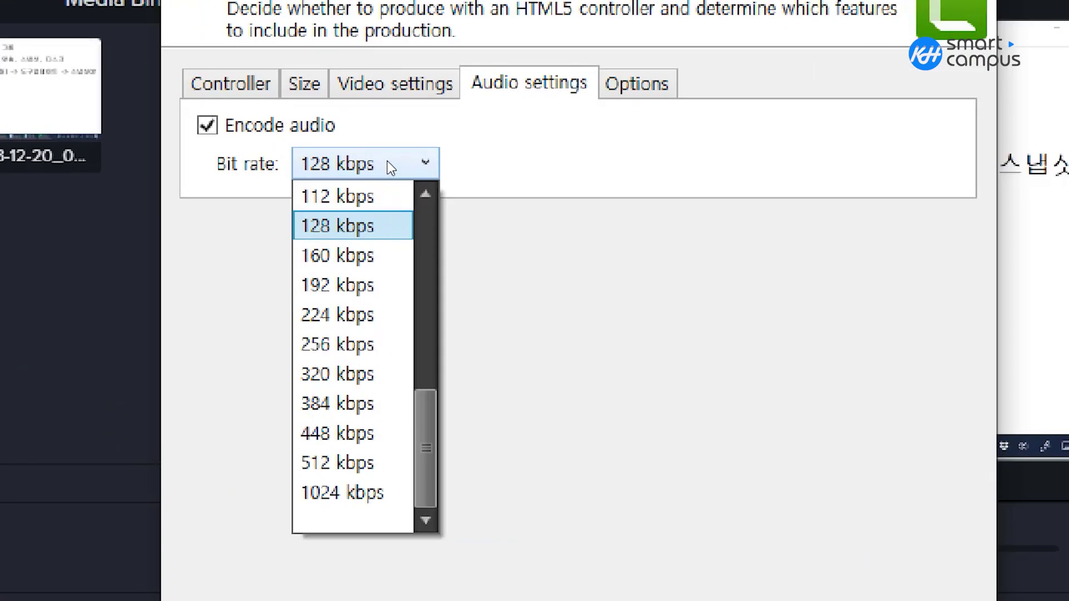
{"action": "mouse_move", "coordinate": [272, 207]}
{"action": "left_mouse_down"}
{"action": "mouse_move", "coordinate": [292, 232]}
{"action": "mouse_move", "coordinate": [488, 246]}
{"action": "left_mouse_up"}
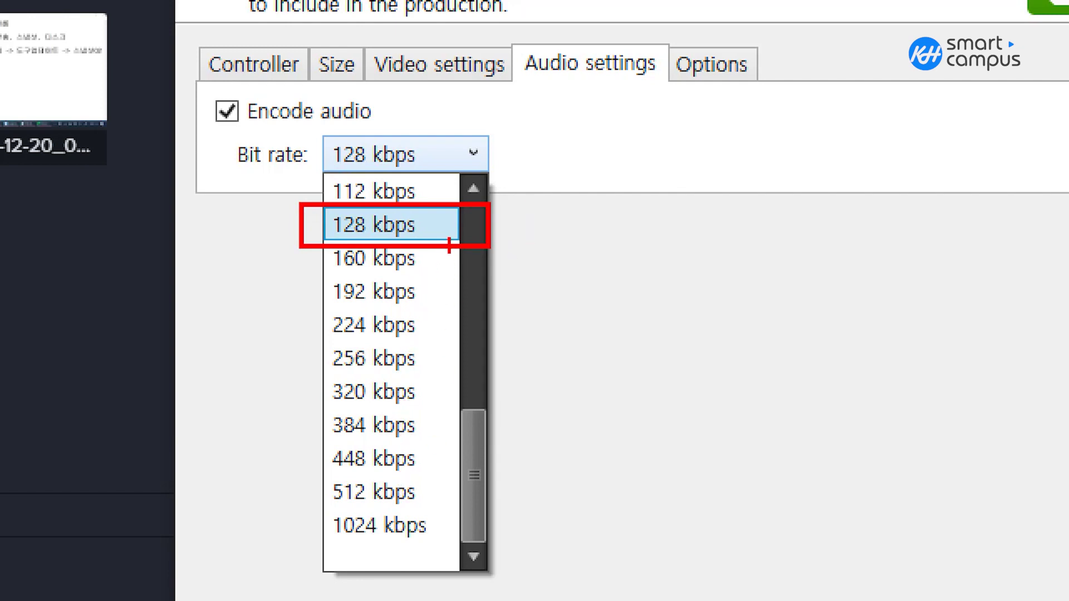
{"action": "mouse_move", "coordinate": [449, 245]}
{"action": "left_mouse_down"}
{"action": "mouse_move", "coordinate": [501, 359]}
{"action": "mouse_move", "coordinate": [462, 535]}
{"action": "mouse_move", "coordinate": [498, 512]}
{"action": "left_mouse_up"}
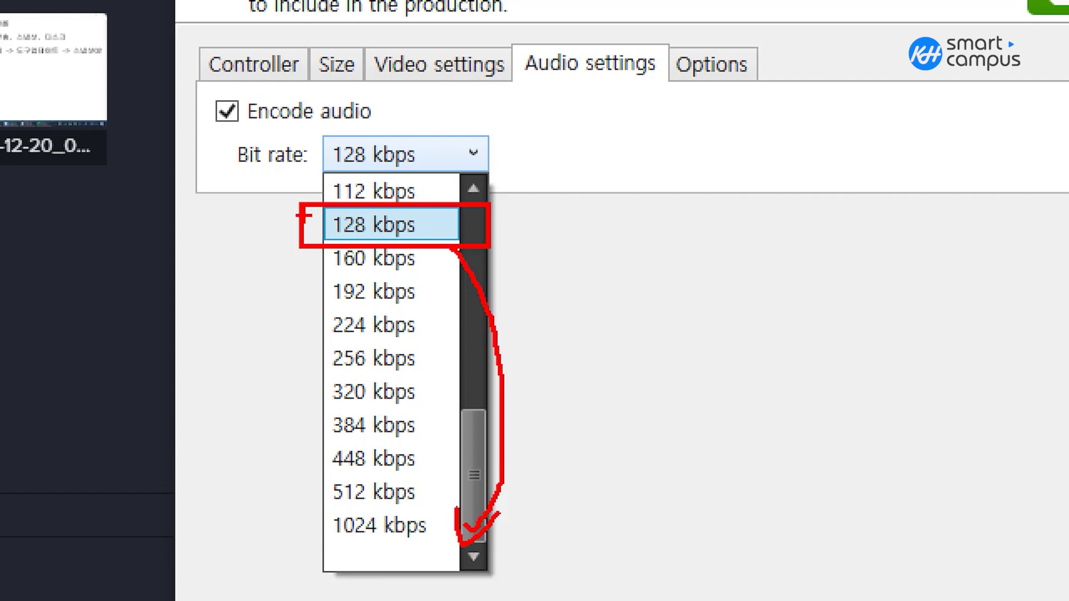
{"action": "mouse_move", "coordinate": [306, 220]}
{"action": "left_mouse_down"}
{"action": "mouse_move", "coordinate": [285, 178]}
{"action": "mouse_move", "coordinate": [319, 177]}
{"action": "left_mouse_up"}
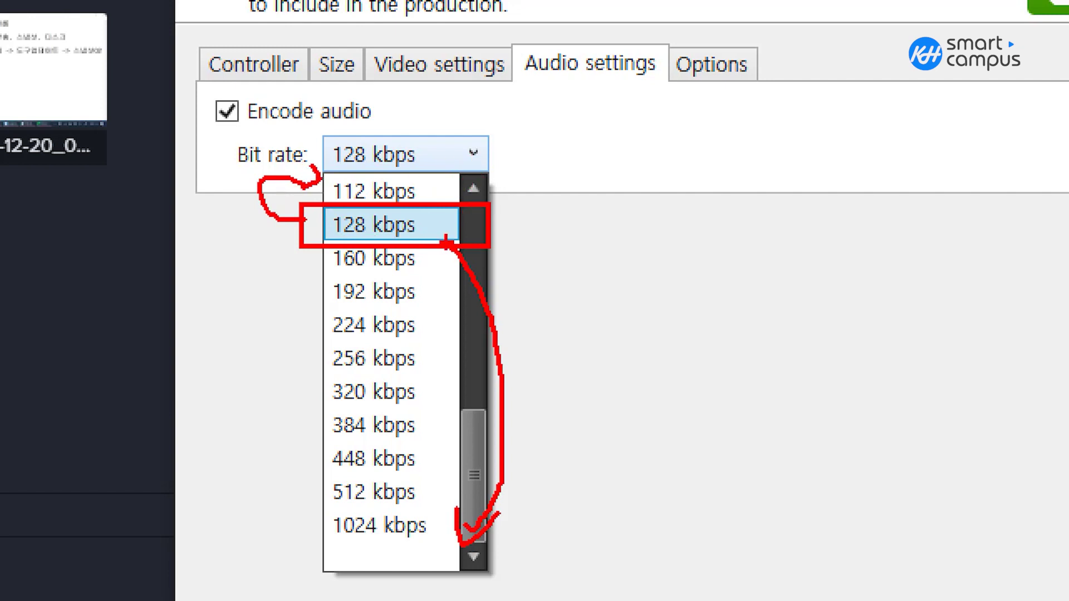
{"action": "key", "text": "Escape"}
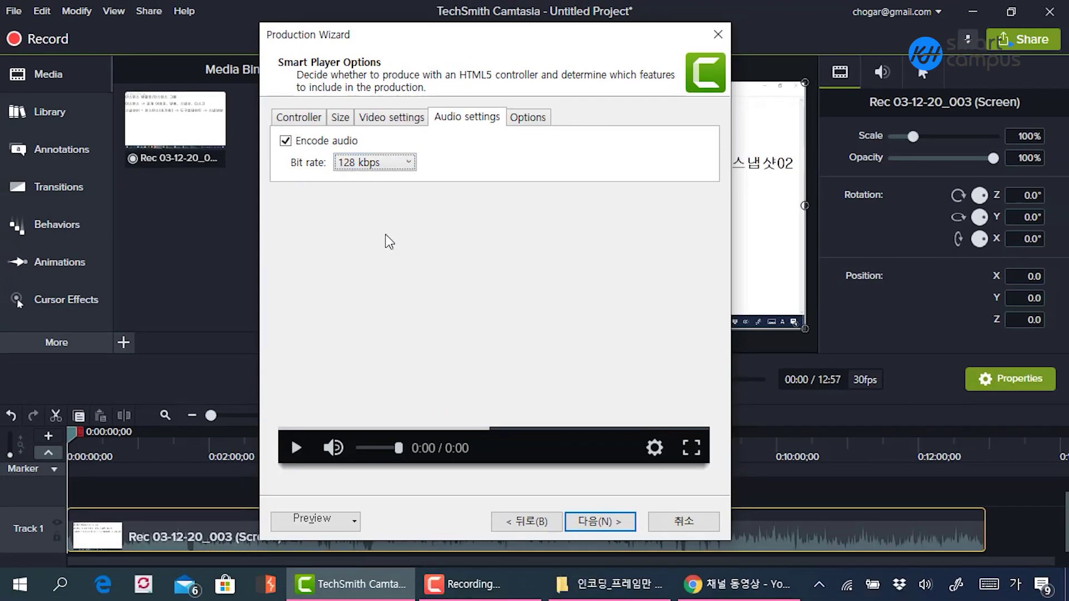
Look through the lower audio bit rates and close the list without choosing another rate.
{"action": "left_click", "coordinate": [388, 164]}
{"action": "scroll", "coordinate": [374, 200], "scroll_direction": "up", "scroll_amount": 3}
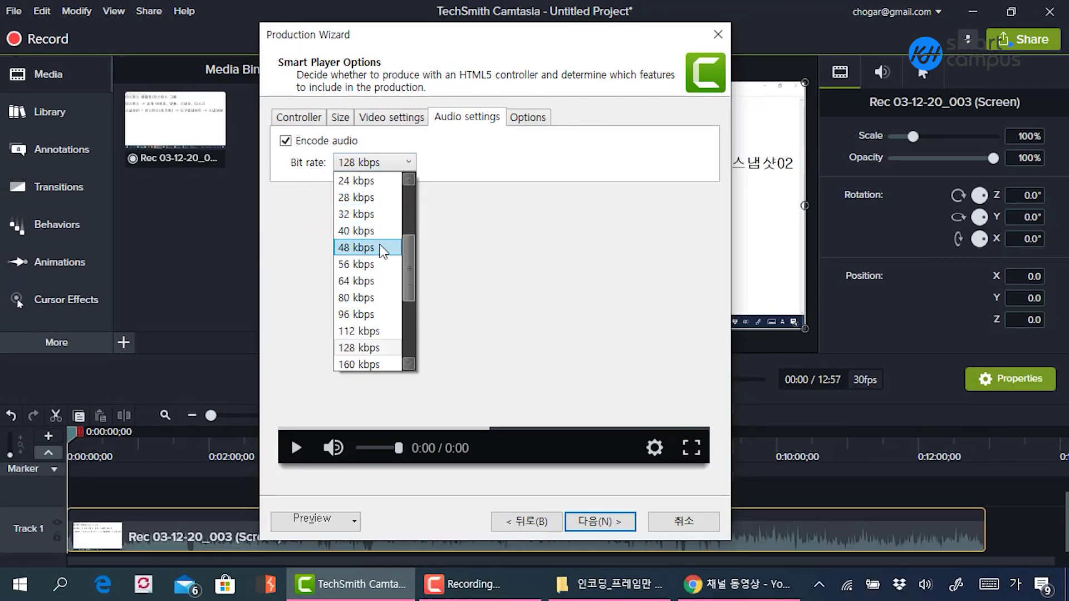
{"action": "left_click", "coordinate": [540, 260]}
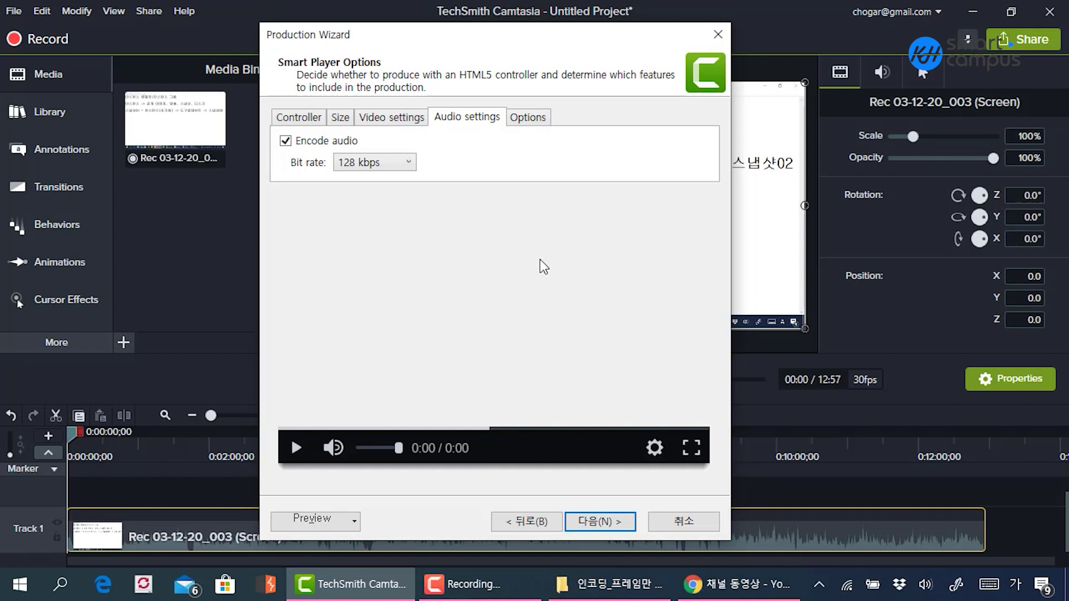
Compare the video settings with the audio settings and cancel the production wizard.
{"action": "left_click", "coordinate": [423, 118]}
{"action": "left_click", "coordinate": [457, 117]}
{"action": "left_click", "coordinate": [418, 122]}
{"action": "left_click", "coordinate": [457, 118]}
{"action": "left_click", "coordinate": [378, 120]}
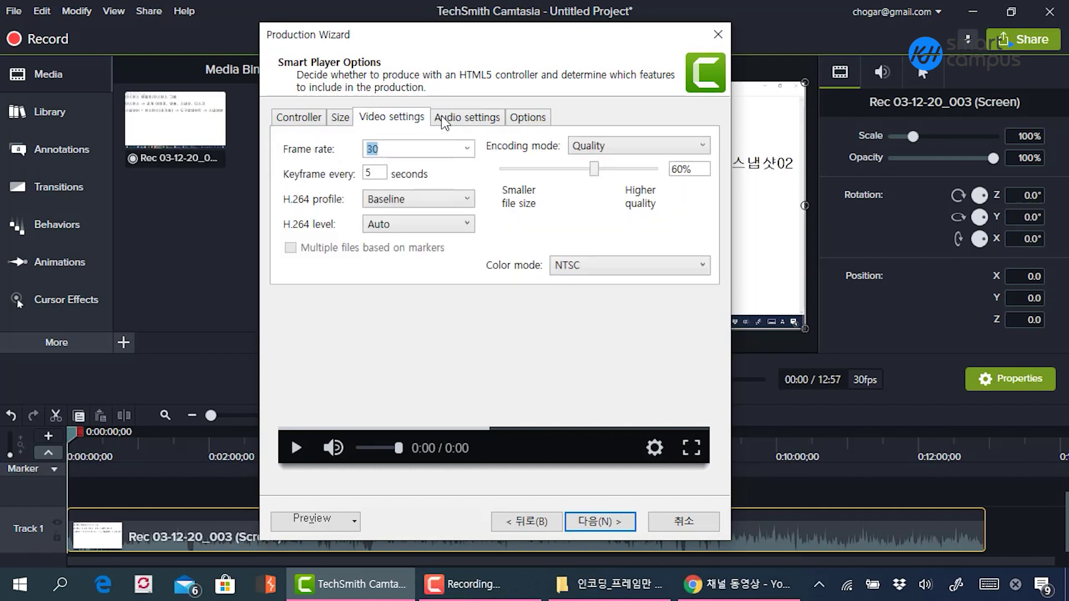
{"action": "left_click", "coordinate": [449, 120]}
{"action": "left_click", "coordinate": [422, 121]}
{"action": "left_click", "coordinate": [470, 118]}
{"action": "left_click", "coordinate": [682, 522]}
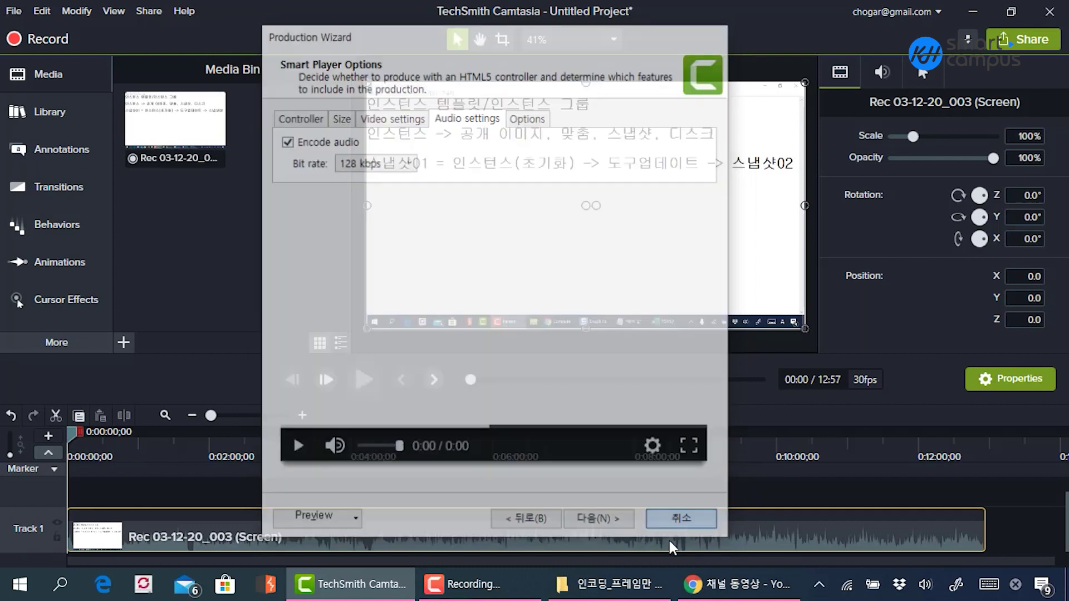
Go back to the 인코딩_프레임만 조절 folder and check its file list.
{"action": "left_click", "coordinate": [634, 585]}
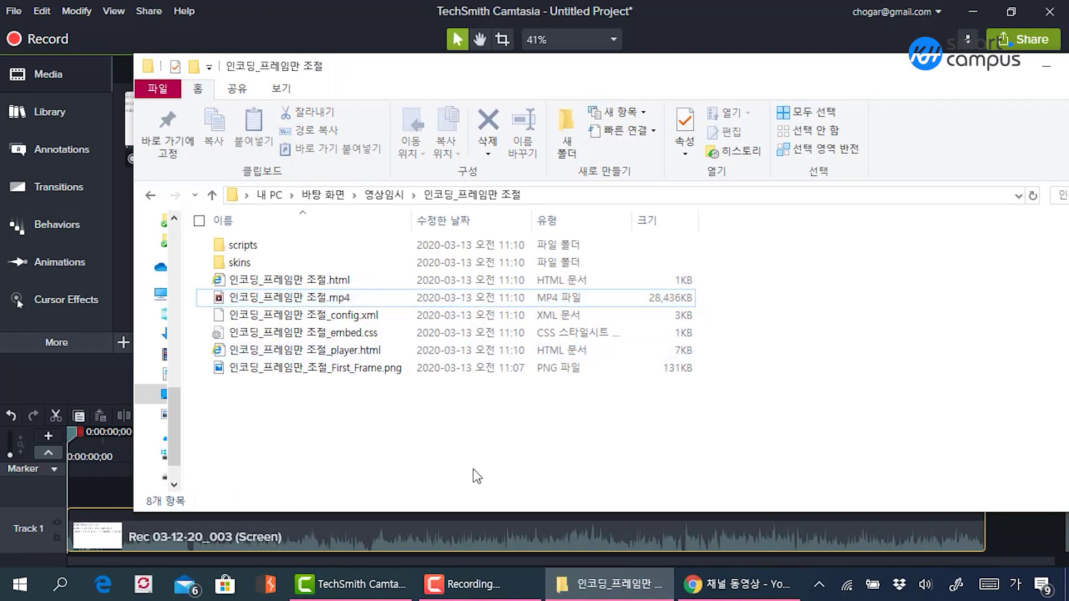
{"action": "left_click_drag", "start_coordinate": [473, 468], "coordinate": [633, 241]}
{"action": "left_click", "coordinate": [527, 449]}
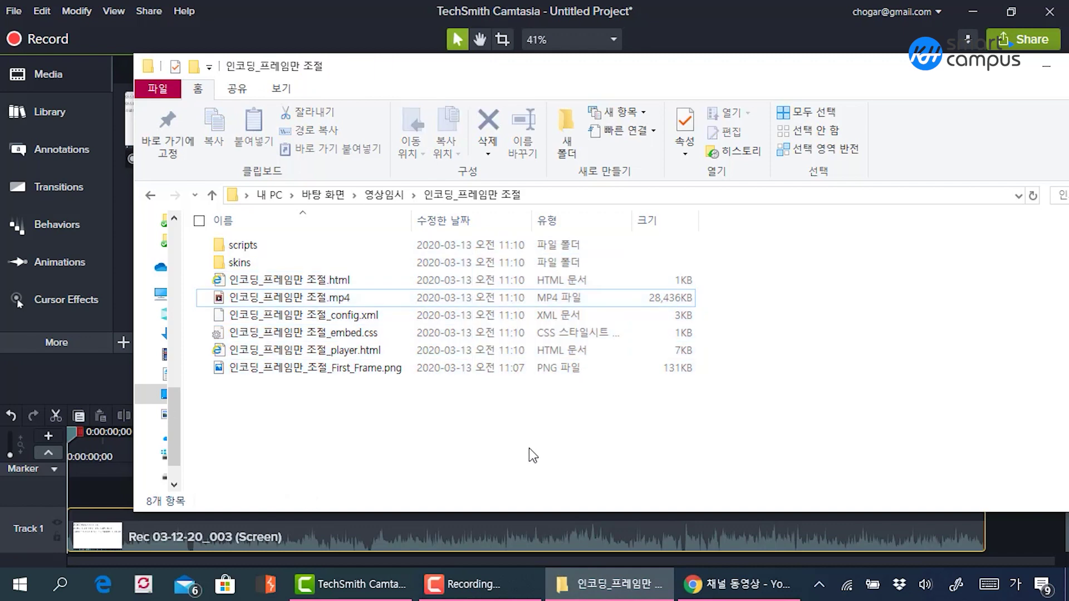